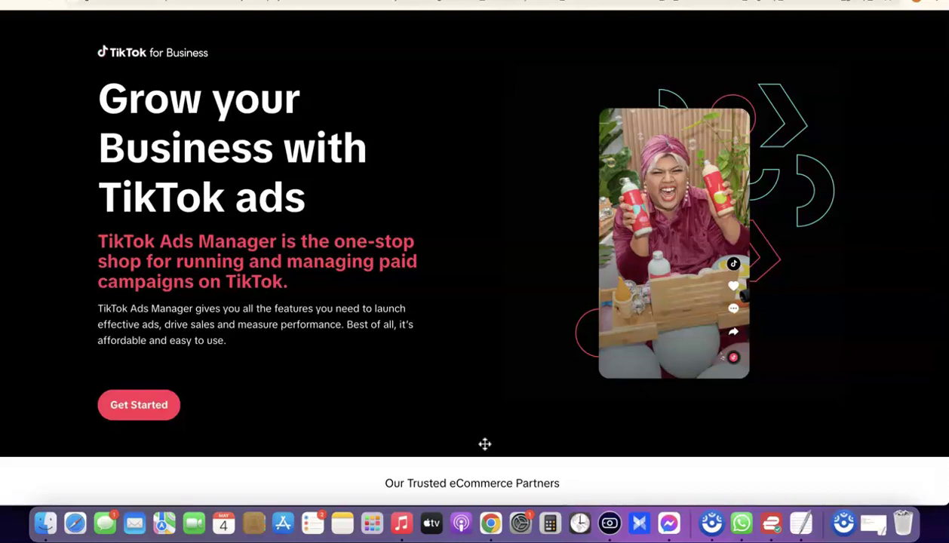
Confirm the VPN is connected before starting the sign-up.
{"action": "left_click", "coordinate": [140, 438]}
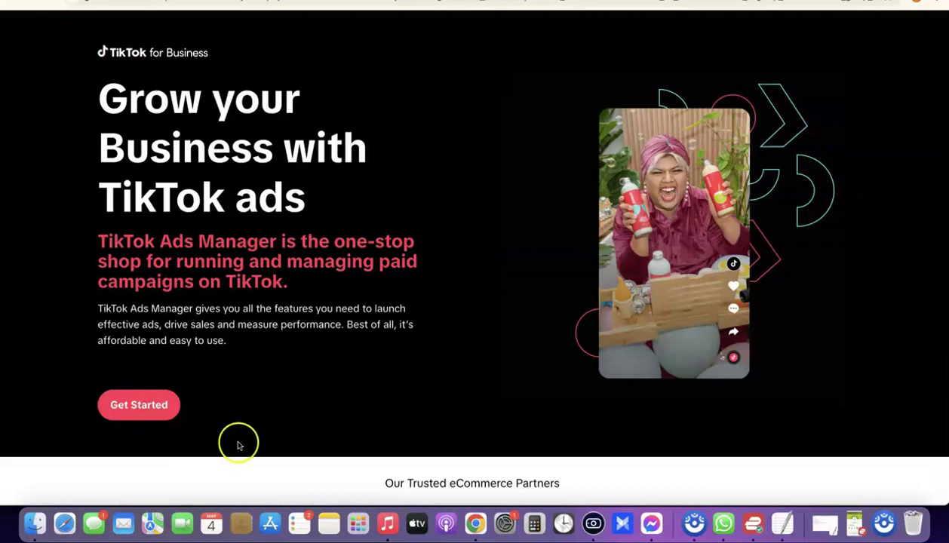
{"action": "left_click", "coordinate": [752, 526]}
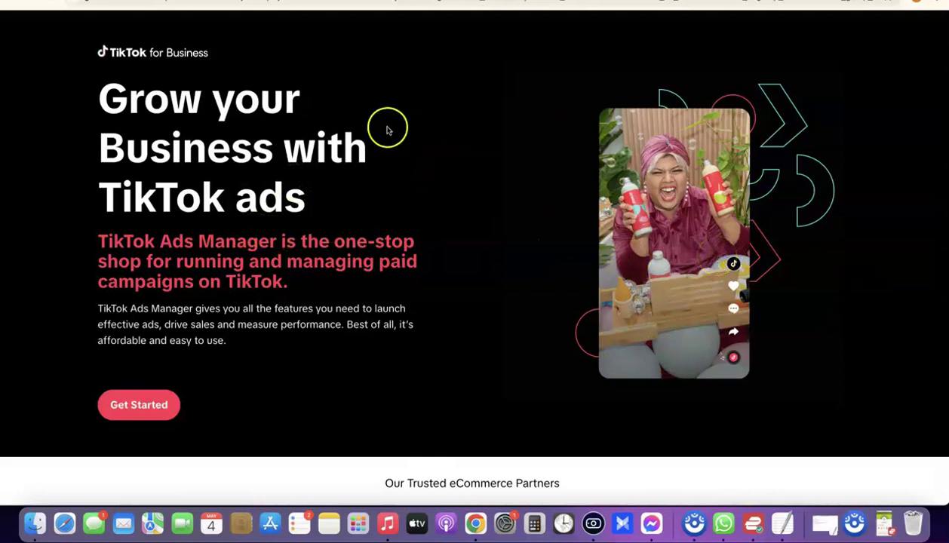
{"action": "scroll", "coordinate": [277, 123], "scroll_direction": "down", "scroll_amount": 2}
{"action": "scroll", "coordinate": [275, 121], "scroll_direction": "up", "scroll_amount": 3}
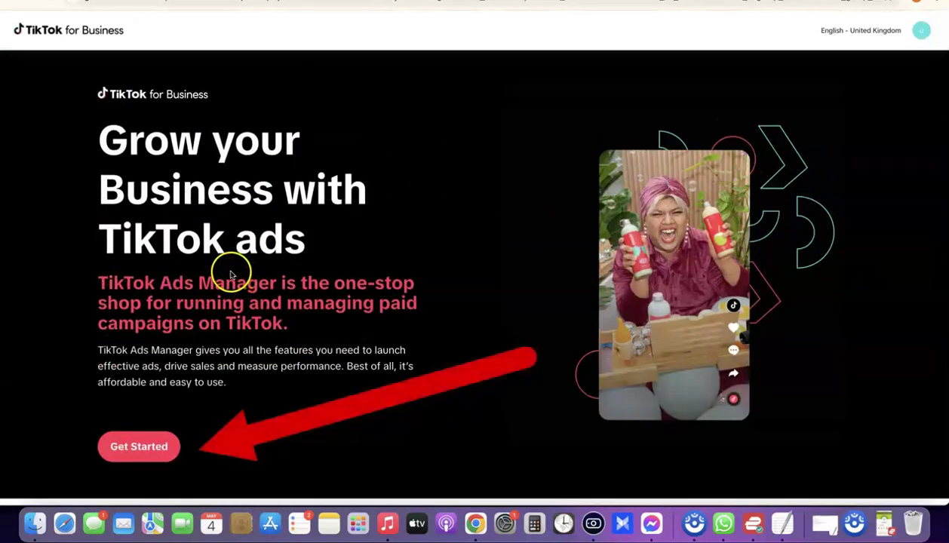
{"action": "scroll", "coordinate": [219, 310], "scroll_direction": "down", "scroll_amount": 1}
{"action": "scroll", "coordinate": [181, 392], "scroll_direction": "up", "scroll_amount": 1}
Start the TikTok for Business sign-up and set the industry to E-commerce > Health & Personal Care.
{"action": "left_click", "coordinate": [152, 450]}
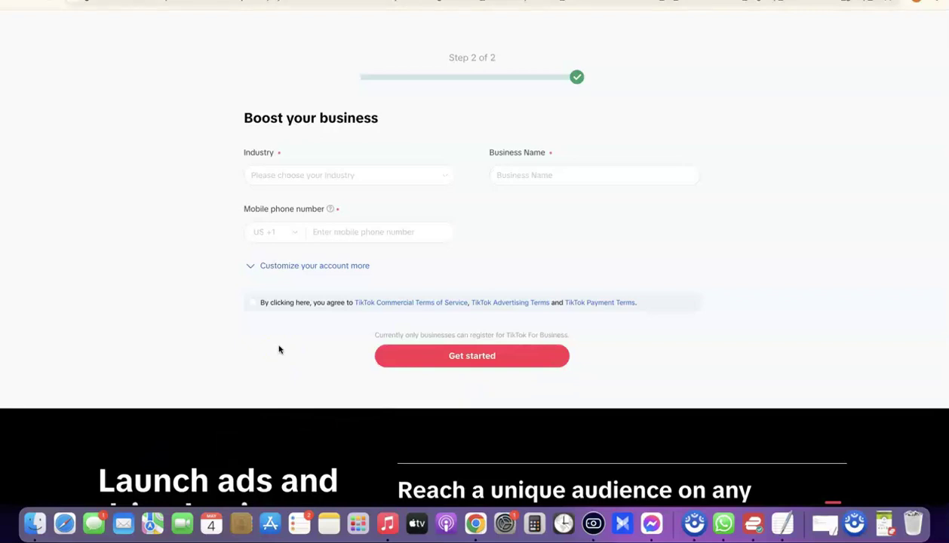
{"action": "left_click", "coordinate": [395, 174]}
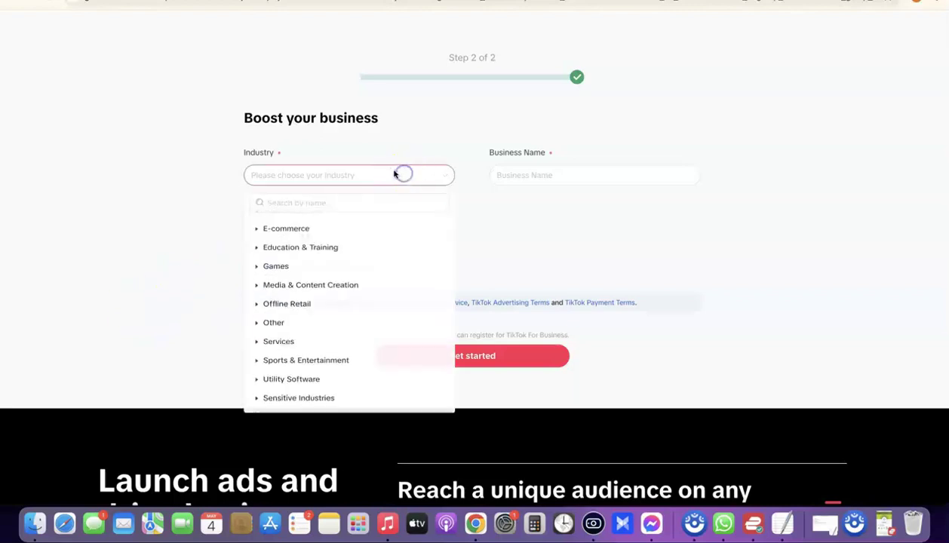
{"action": "left_click", "coordinate": [294, 233]}
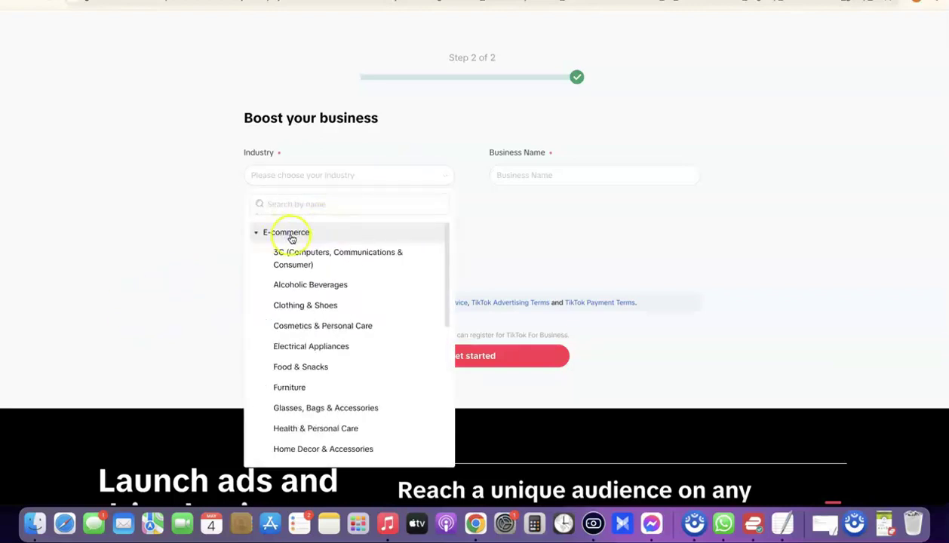
{"action": "scroll", "coordinate": [328, 316], "scroll_direction": "down", "scroll_amount": 1}
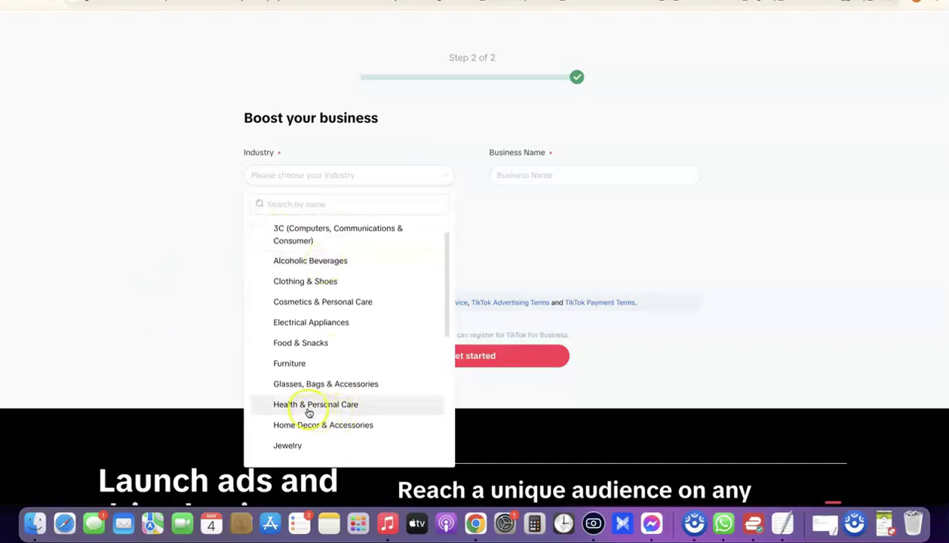
{"action": "left_click", "coordinate": [313, 408]}
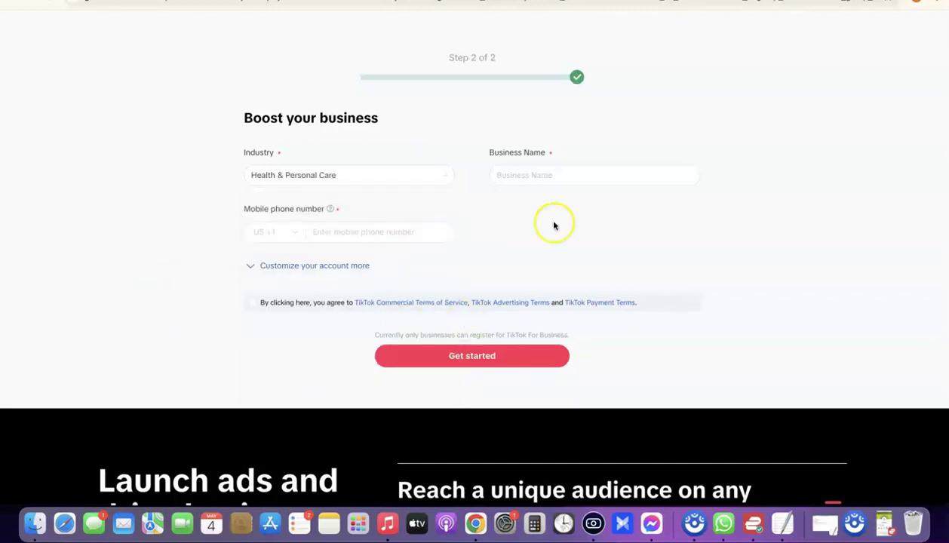
Enter the business name Dropshipping Hustle and paste the mobile number copied from the notes.
{"action": "left_click", "coordinate": [577, 176]}
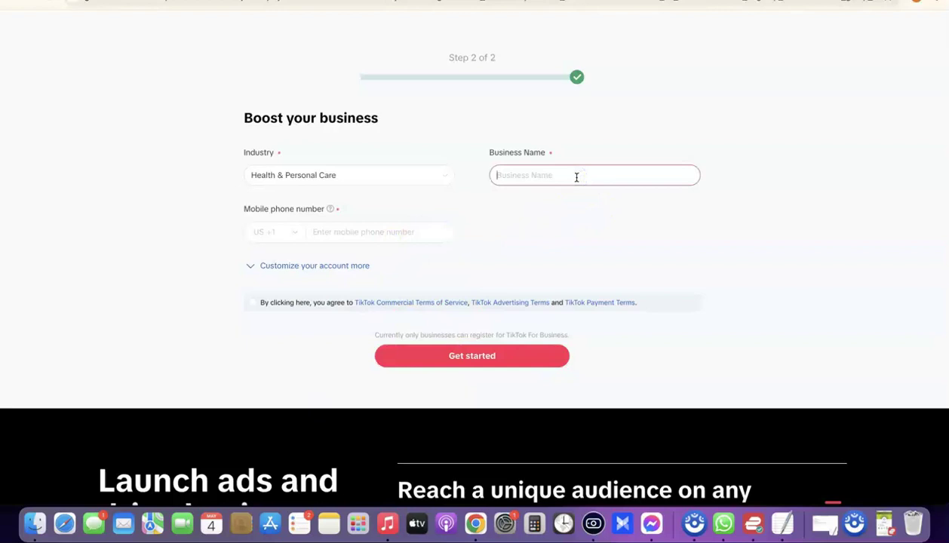
{"action": "type", "text": "DR"}
{"action": "type", "text": "ropshipping Hustle"}
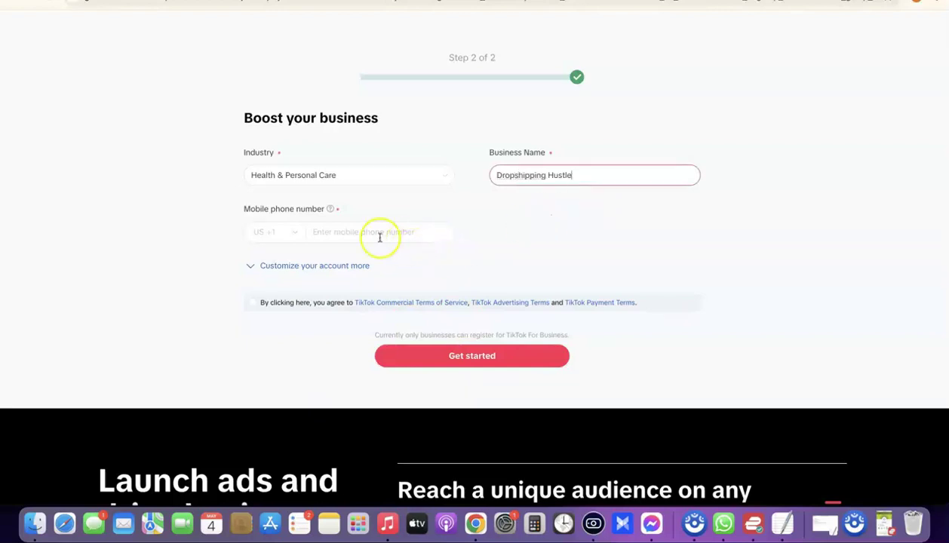
{"action": "left_click", "coordinate": [362, 232]}
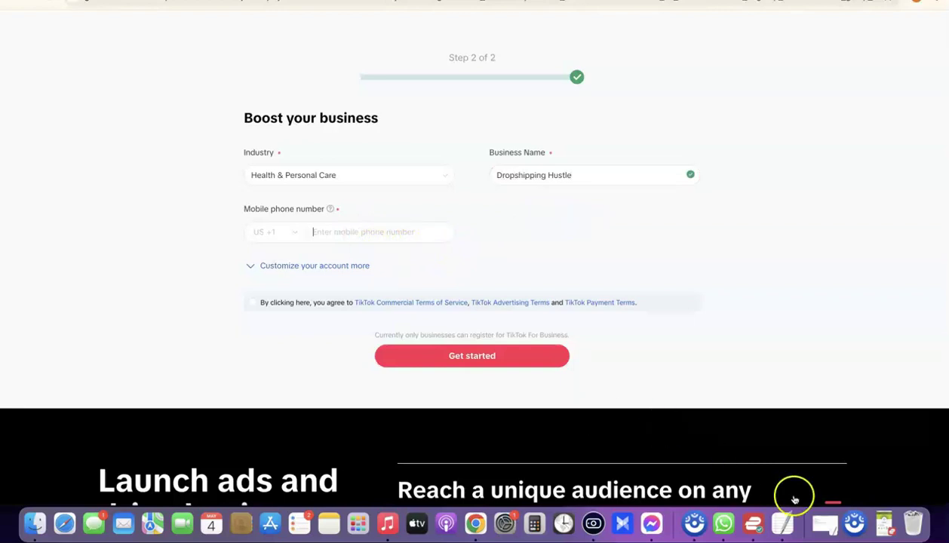
{"action": "left_click", "coordinate": [784, 520]}
{"action": "double_click", "coordinate": [573, 259]}
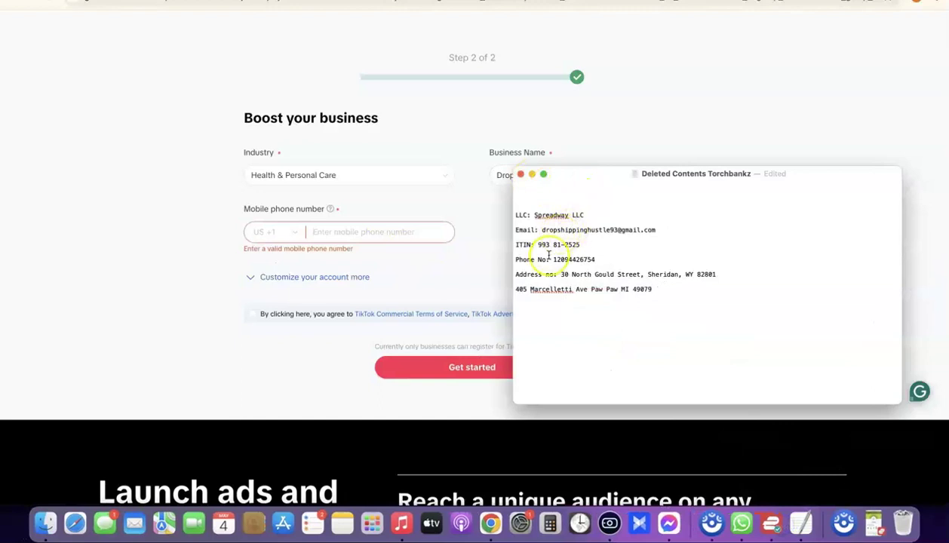
{"action": "key", "text": "super+c"}
{"action": "left_click", "coordinate": [356, 231]}
{"action": "key", "text": "super+v"}
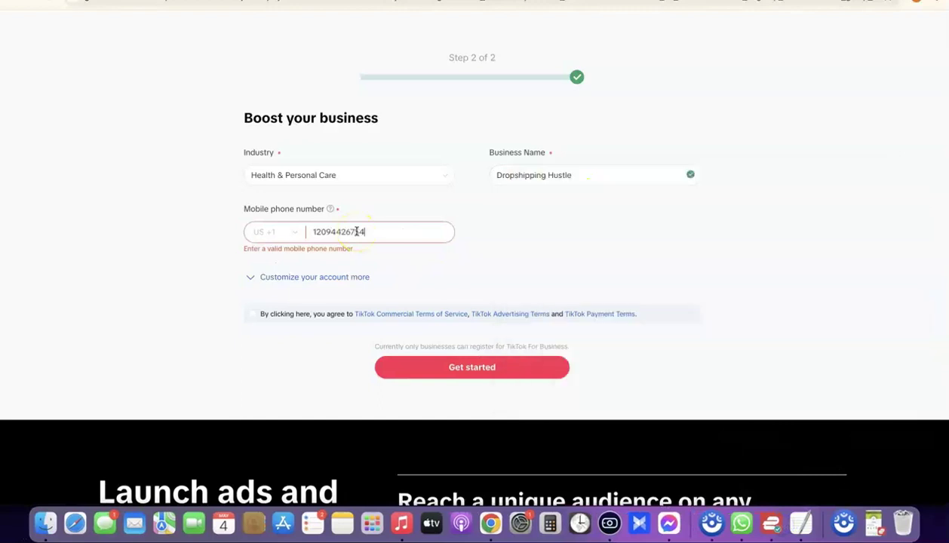
{"action": "left_click", "coordinate": [510, 235]}
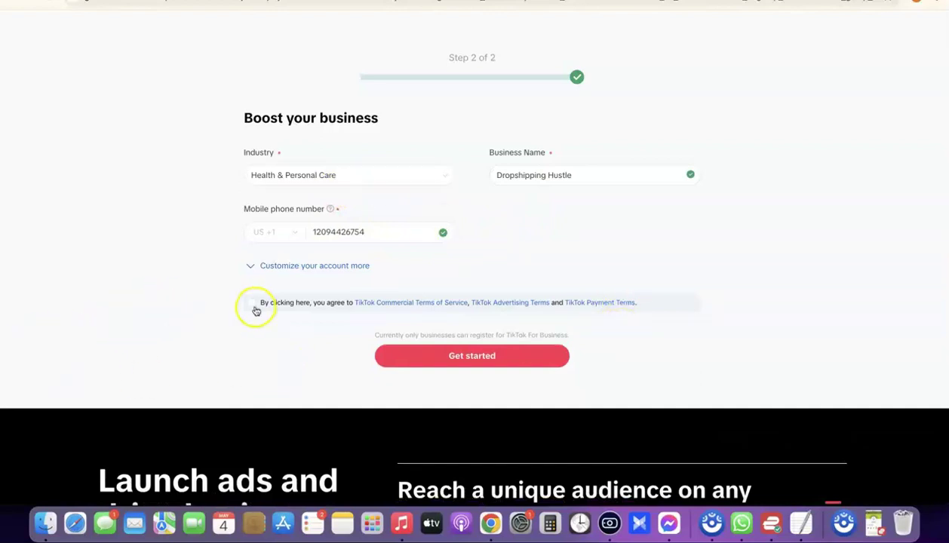
Agree to the TikTok terms and submit the business registration.
{"action": "scroll", "coordinate": [233, 315], "scroll_direction": "up", "scroll_amount": 3}
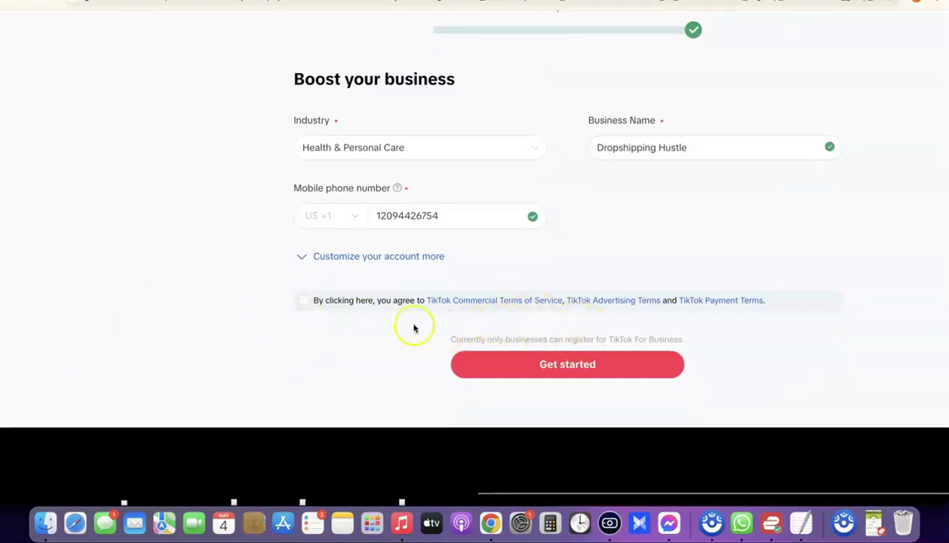
{"action": "left_click", "coordinate": [303, 300]}
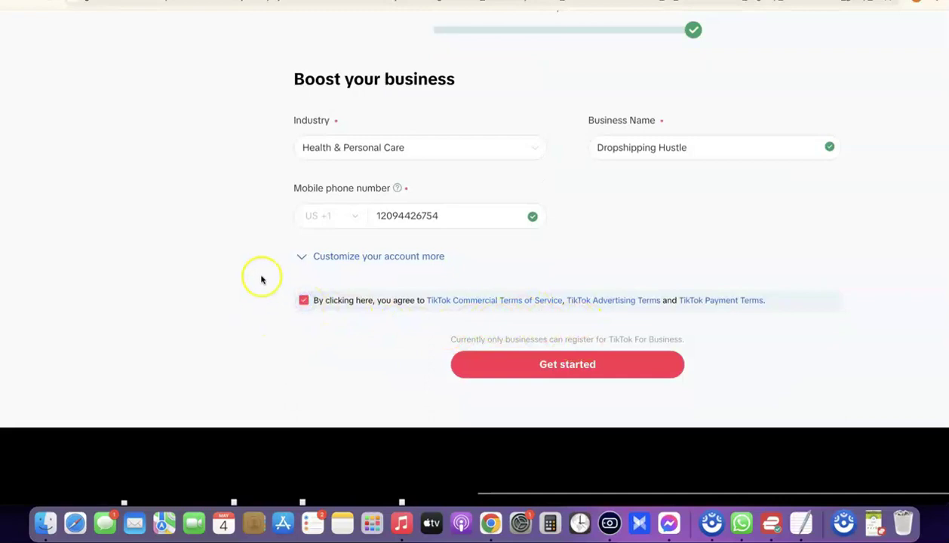
{"action": "key", "text": "super+minus"}
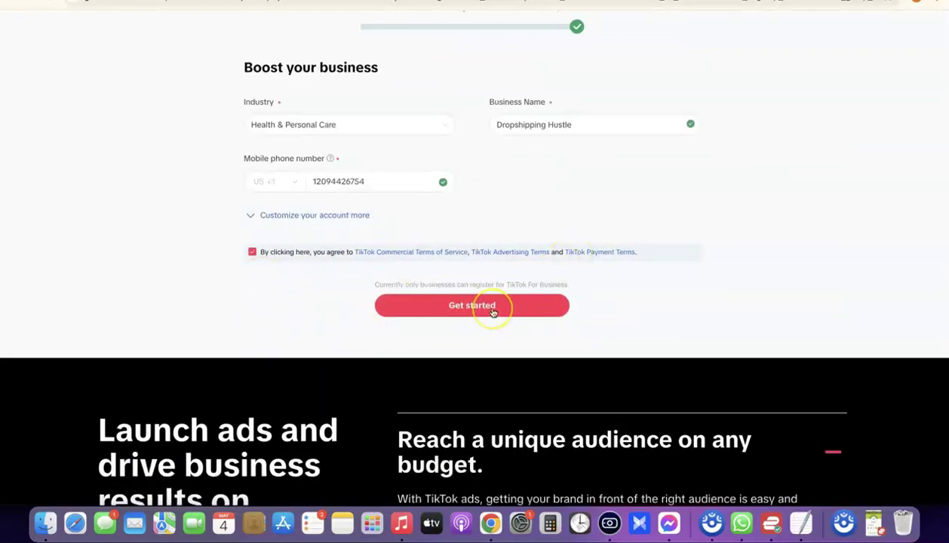
{"action": "left_click", "coordinate": [492, 311]}
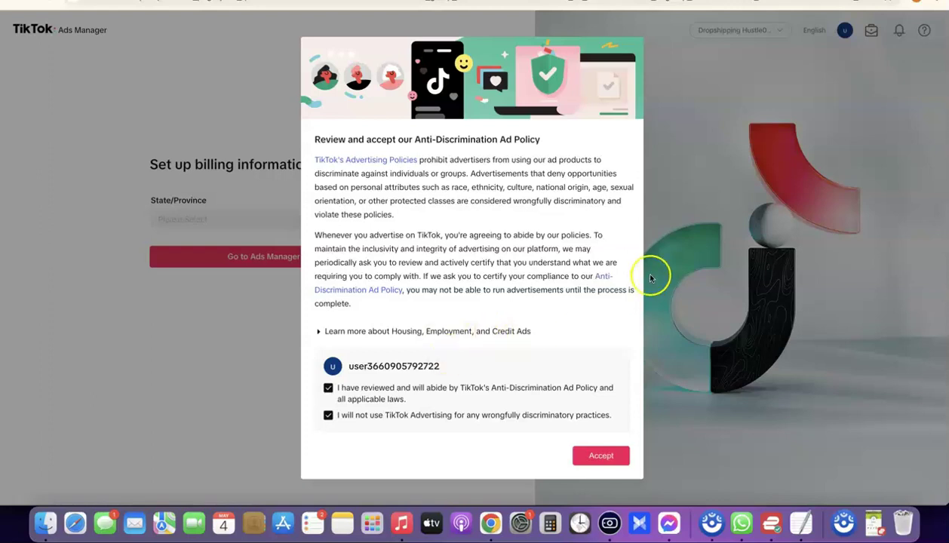
Accept the Anti-Discrimination Ad Policy, choose Wyoming as billing state, and continue to Ads Manager.
{"action": "left_click", "coordinate": [615, 462]}
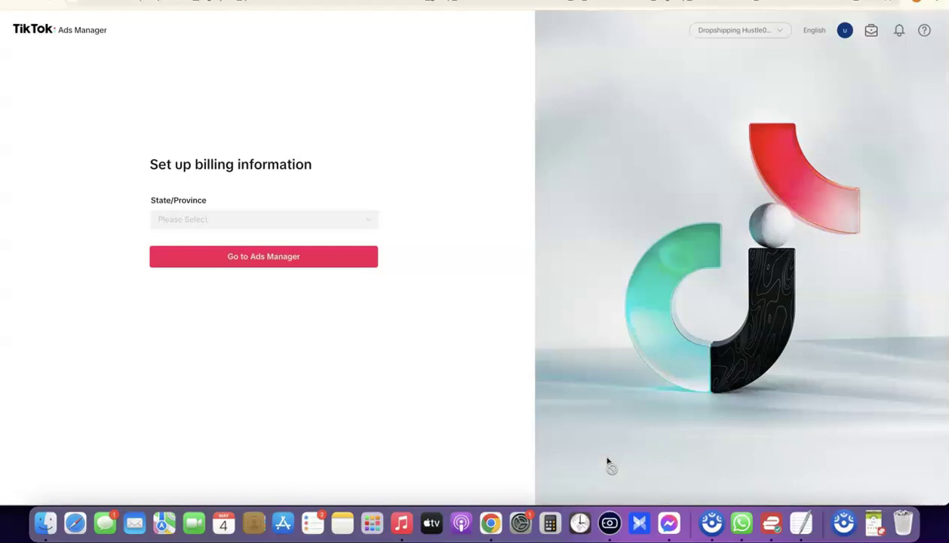
{"action": "left_click", "coordinate": [421, 253]}
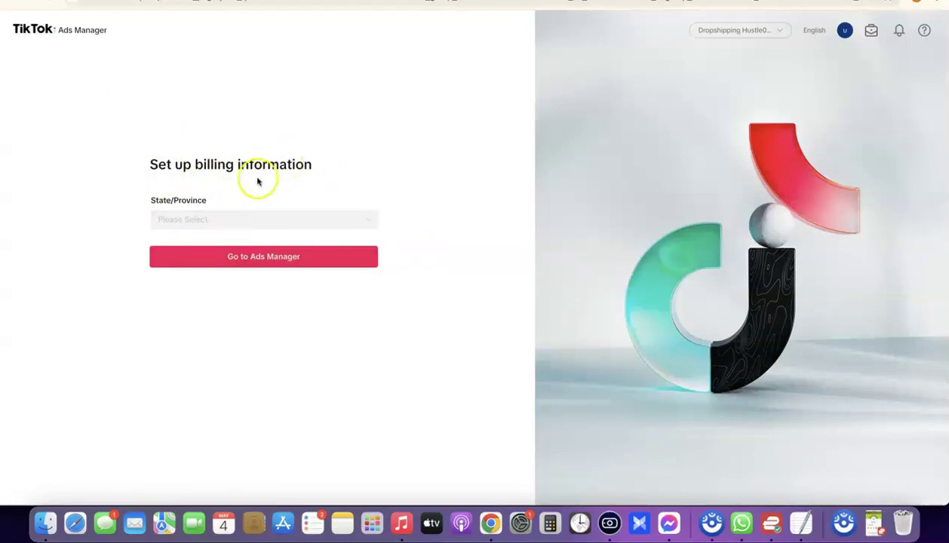
{"action": "left_click", "coordinate": [368, 221]}
{"action": "scroll", "coordinate": [294, 255], "scroll_direction": "down", "scroll_amount": 5}
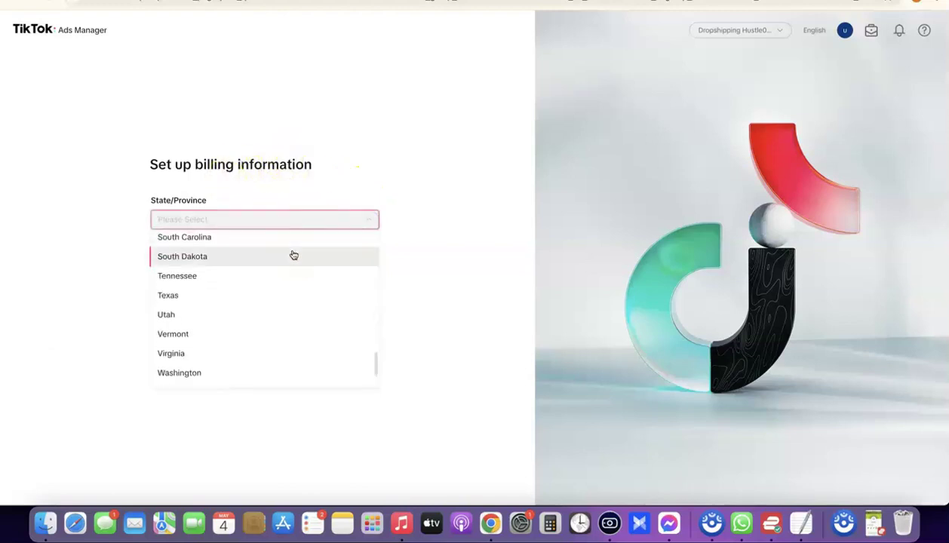
{"action": "scroll", "coordinate": [181, 240], "scroll_direction": "up", "scroll_amount": 2}
{"action": "scroll", "coordinate": [178, 377], "scroll_direction": "down", "scroll_amount": 5}
{"action": "left_click", "coordinate": [181, 381]}
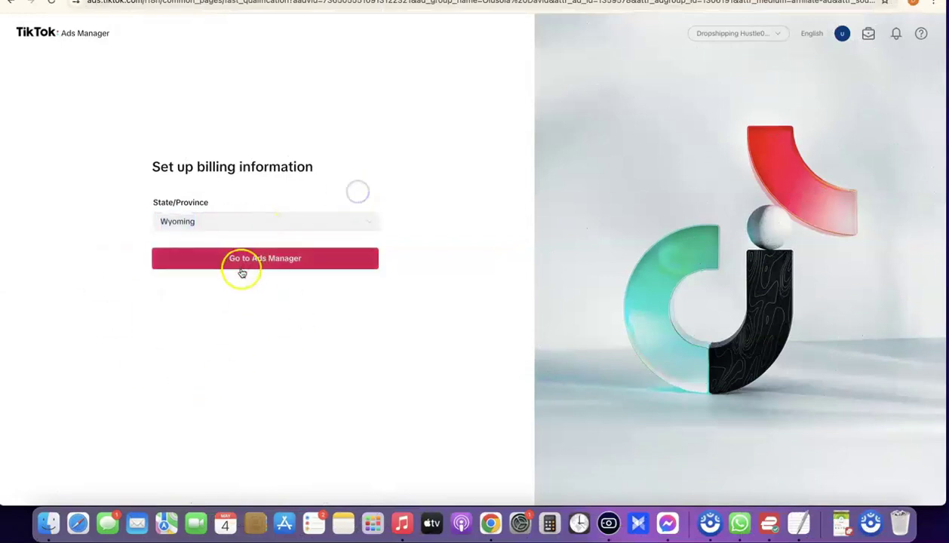
{"action": "left_click", "coordinate": [284, 266]}
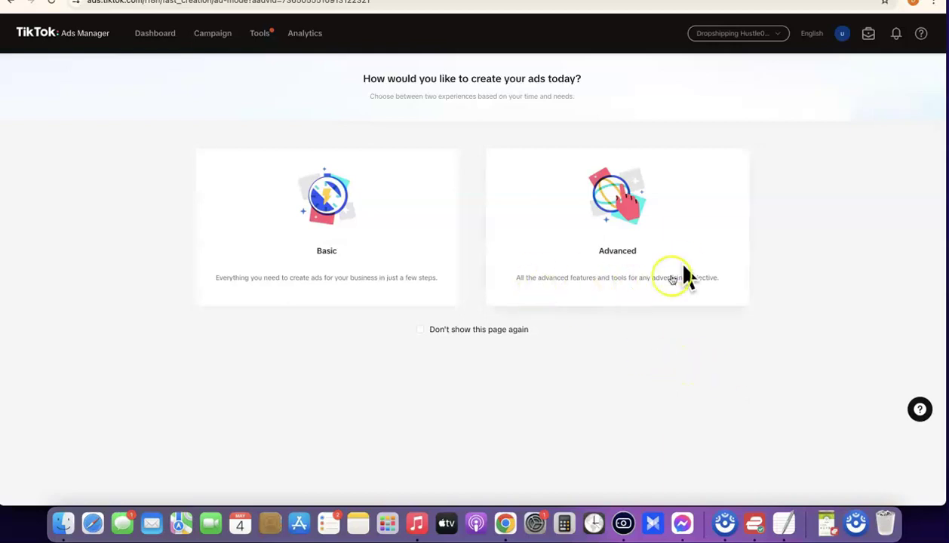
Choose the Advanced experience and preview the Reach, Traffic, Video views and Community interaction objectives.
{"action": "left_click", "coordinate": [610, 253]}
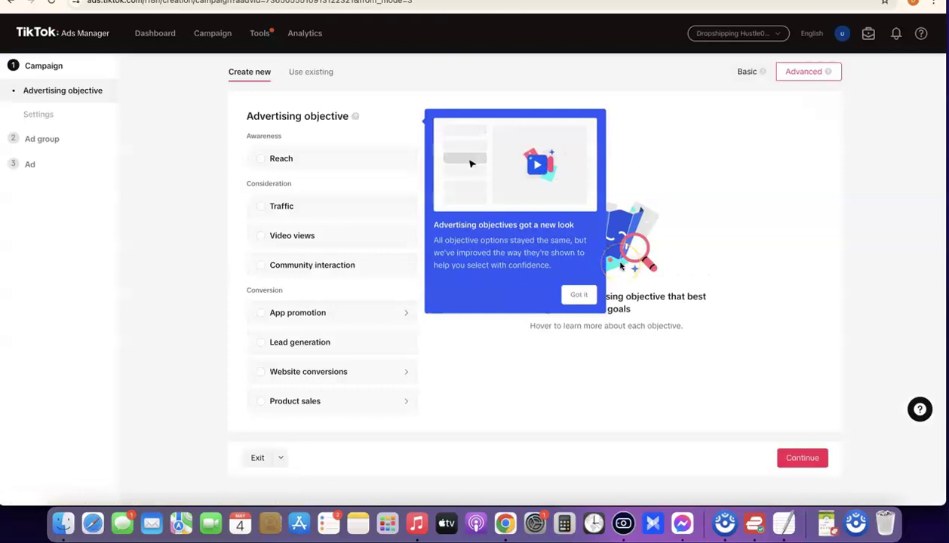
{"action": "left_click", "coordinate": [581, 298]}
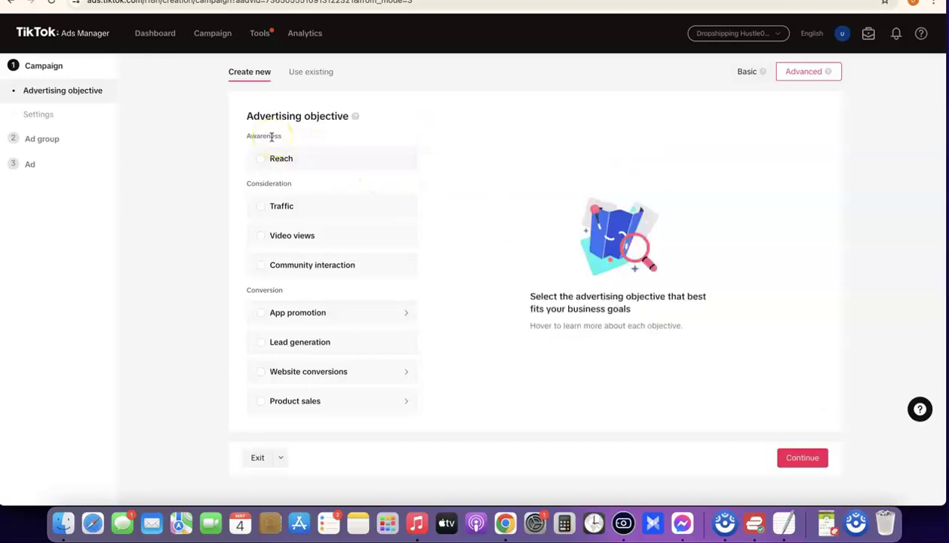
{"action": "mouse_move", "coordinate": [270, 166]}
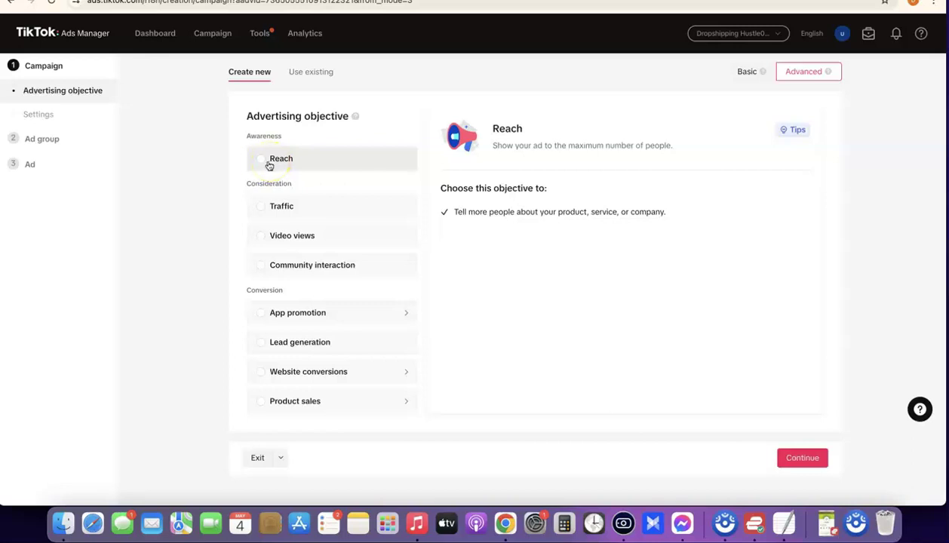
{"action": "left_click", "coordinate": [272, 163]}
{"action": "left_click", "coordinate": [263, 201]}
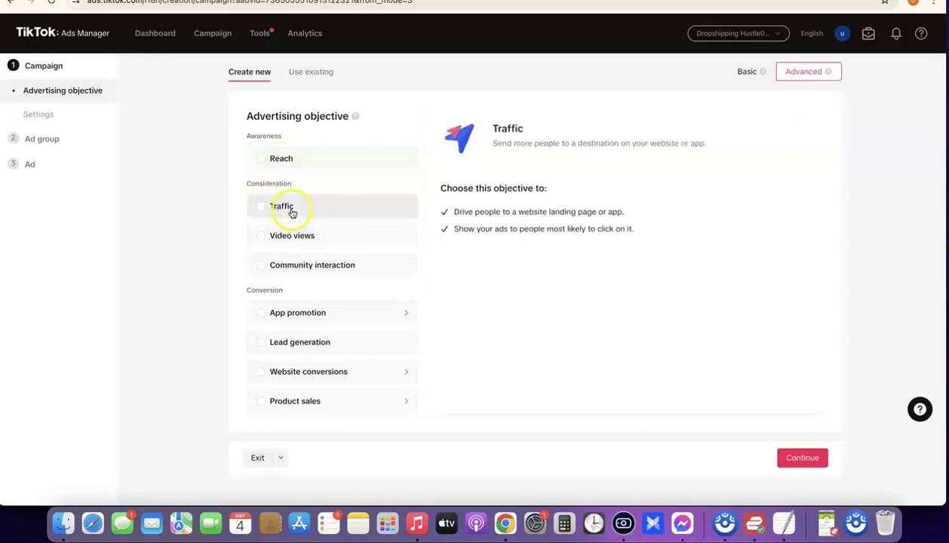
{"action": "left_click", "coordinate": [279, 234]}
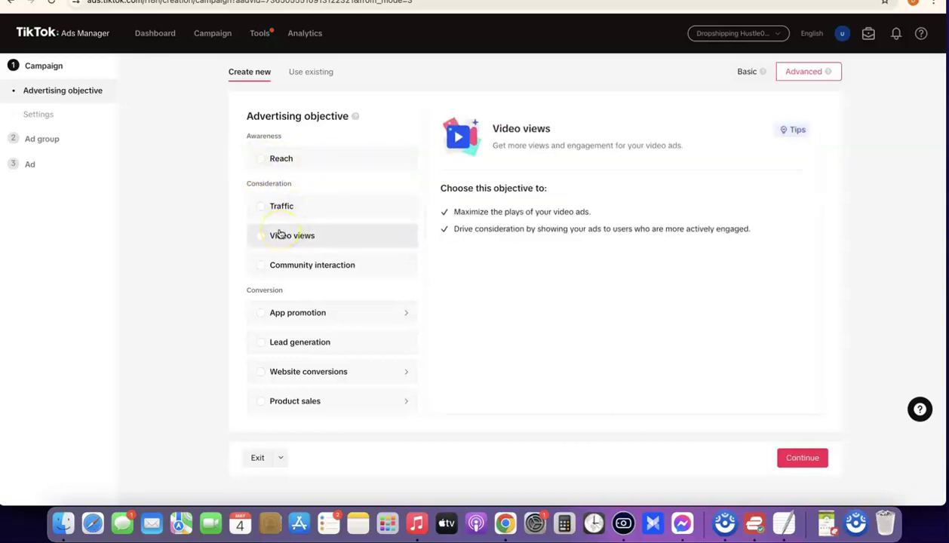
{"action": "left_click", "coordinate": [282, 260]}
Preview App promotion, Lead generation and Product sales, then select Website conversions as the objective.
{"action": "left_click", "coordinate": [309, 307]}
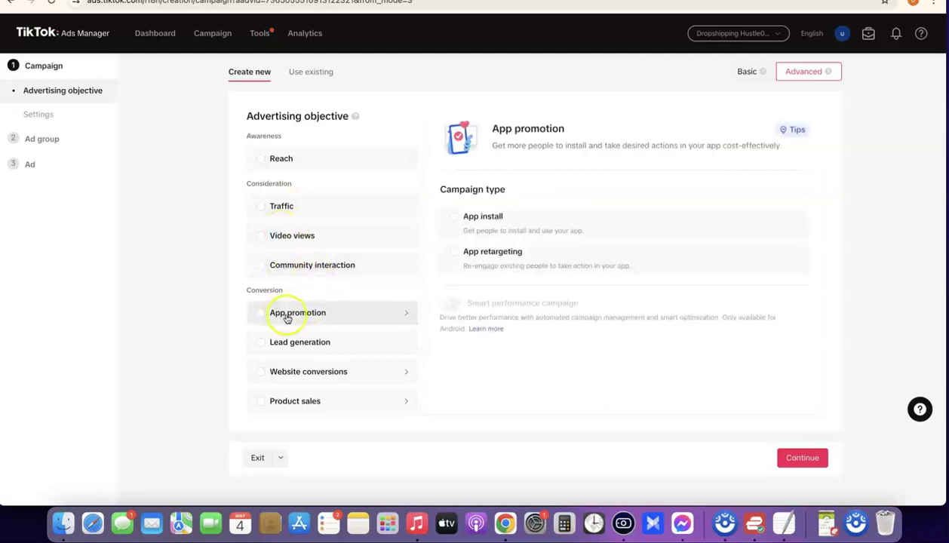
{"action": "left_click", "coordinate": [306, 346]}
{"action": "left_click", "coordinate": [298, 372]}
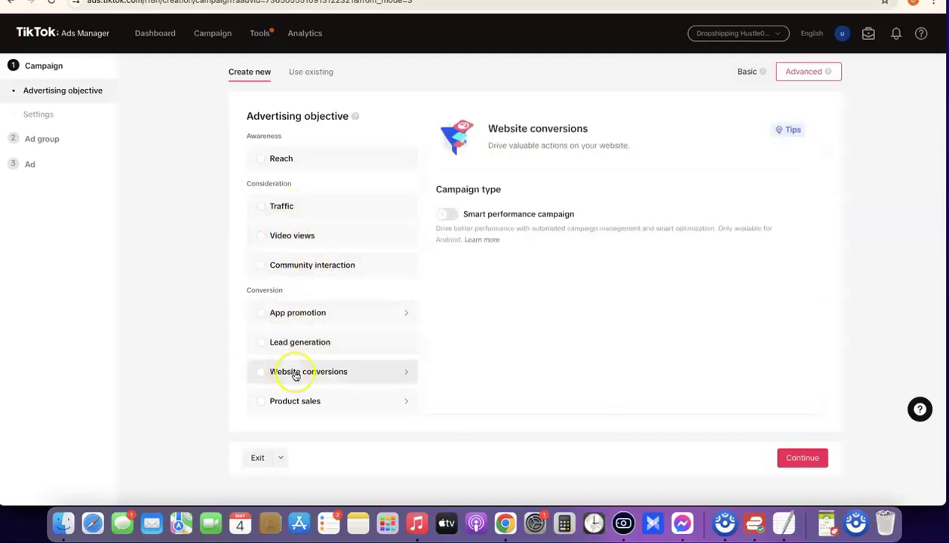
{"action": "left_click", "coordinate": [297, 399]}
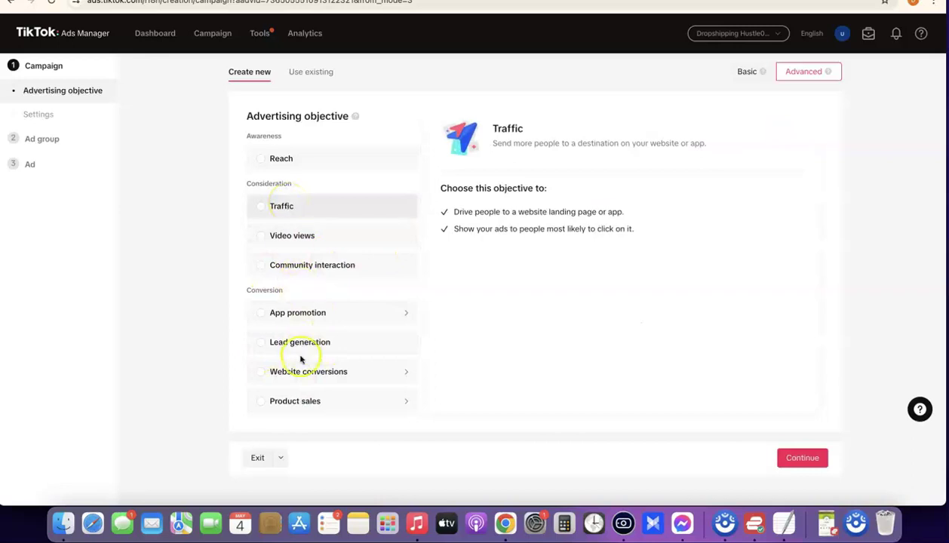
{"action": "left_click", "coordinate": [266, 373]}
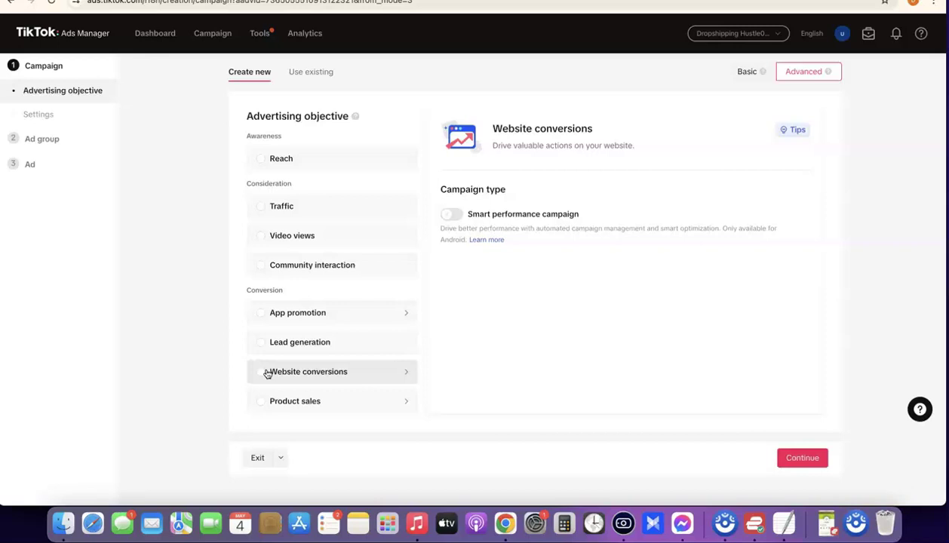
{"action": "left_click", "coordinate": [258, 371]}
{"action": "scroll", "coordinate": [420, 307], "scroll_direction": "down", "scroll_amount": 5}
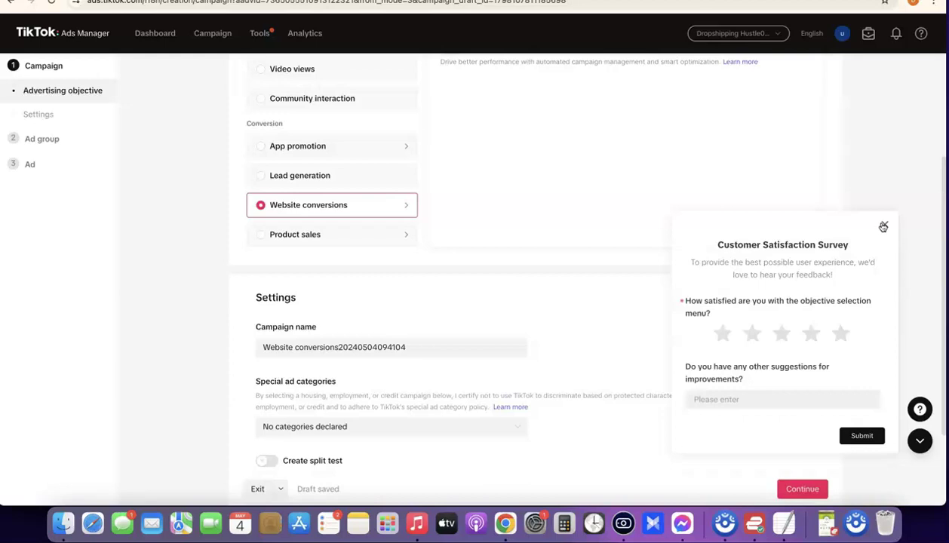
Close the satisfaction survey and exit the unfinished campaign draft to the Dashboard.
{"action": "left_click", "coordinate": [883, 224]}
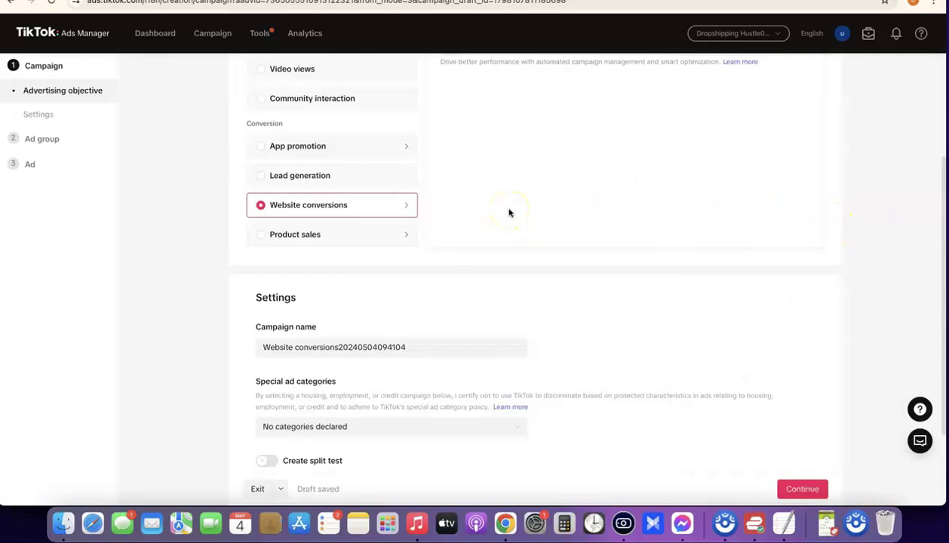
{"action": "scroll", "coordinate": [509, 213], "scroll_direction": "up", "scroll_amount": 3}
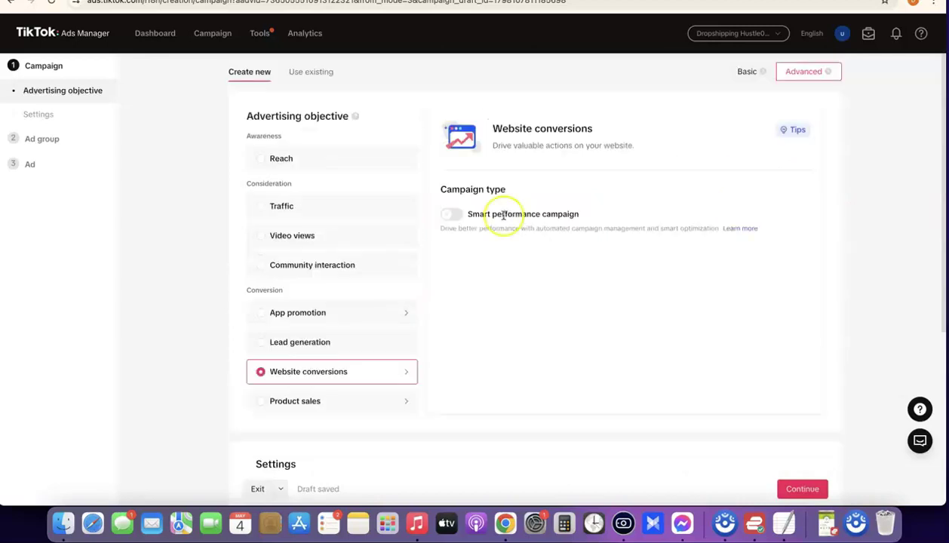
{"action": "left_click", "coordinate": [150, 33]}
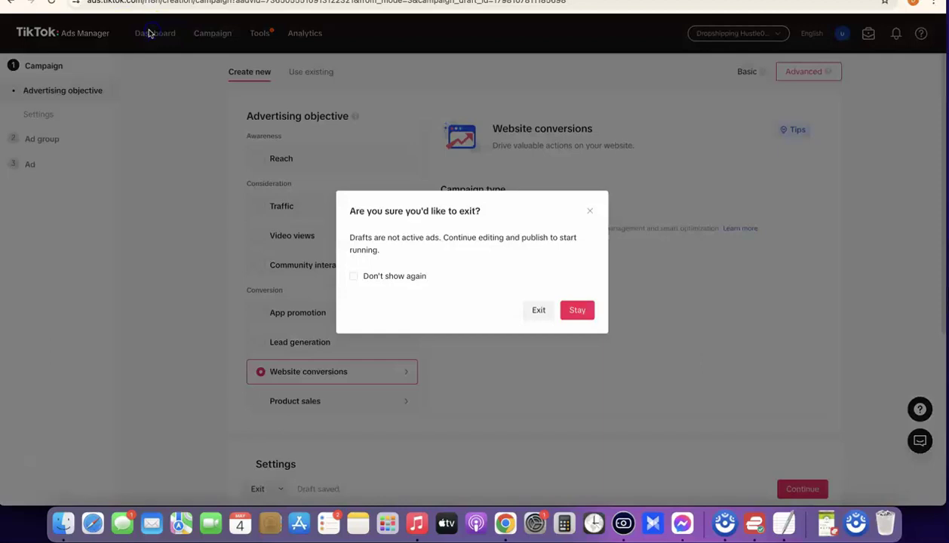
{"action": "left_click", "coordinate": [538, 310]}
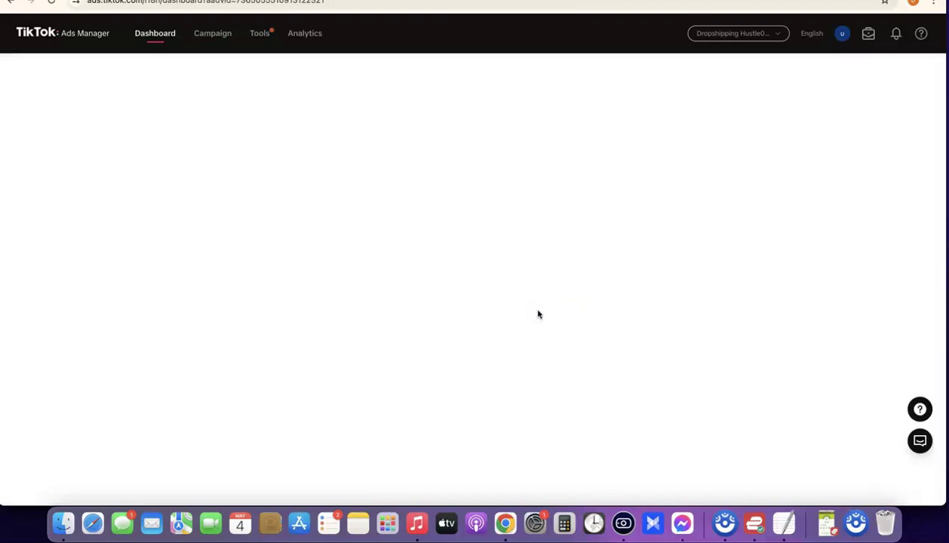
Use Set up payment on the Get started checklist to reach the Manual Payment page.
{"action": "left_click", "coordinate": [547, 311]}
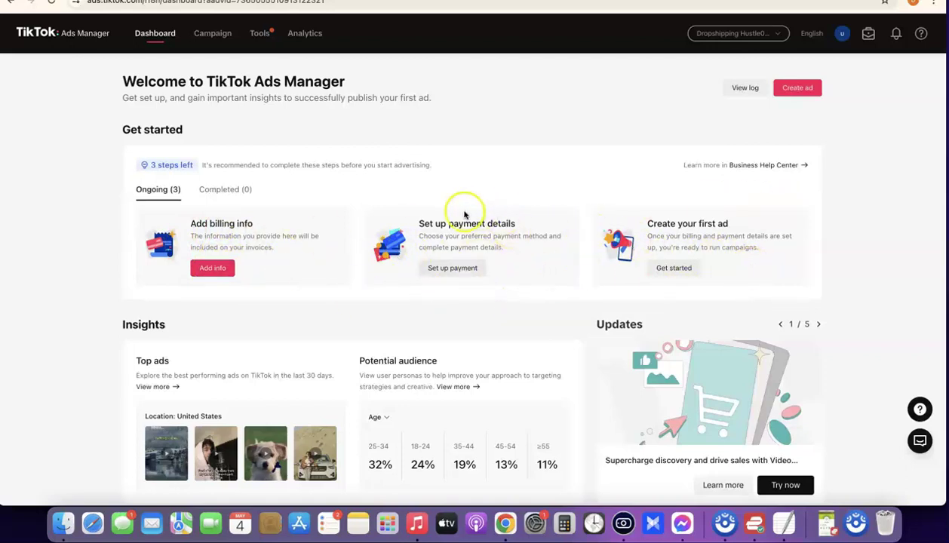
{"action": "left_click", "coordinate": [445, 268]}
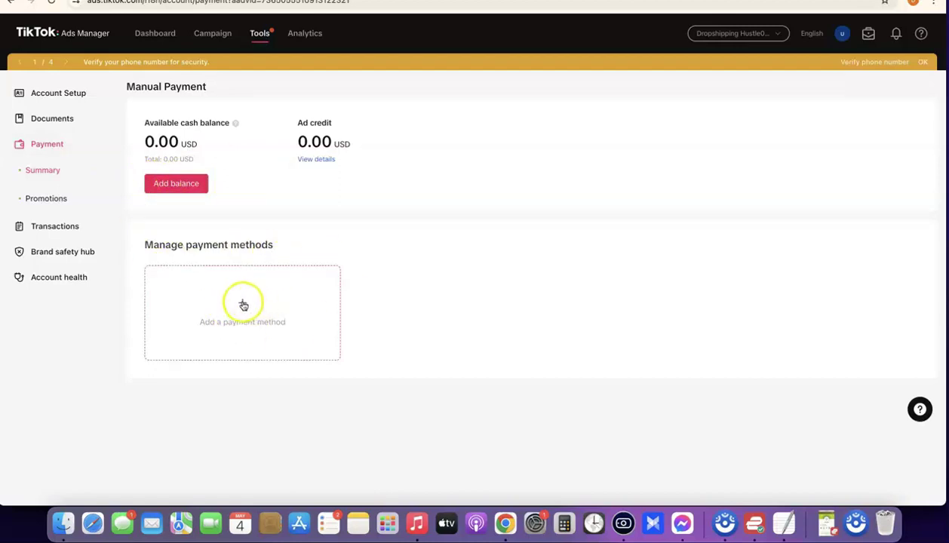
Look over the payment method options, close them without adding one, and open Business Center.
{"action": "left_click", "coordinate": [242, 303]}
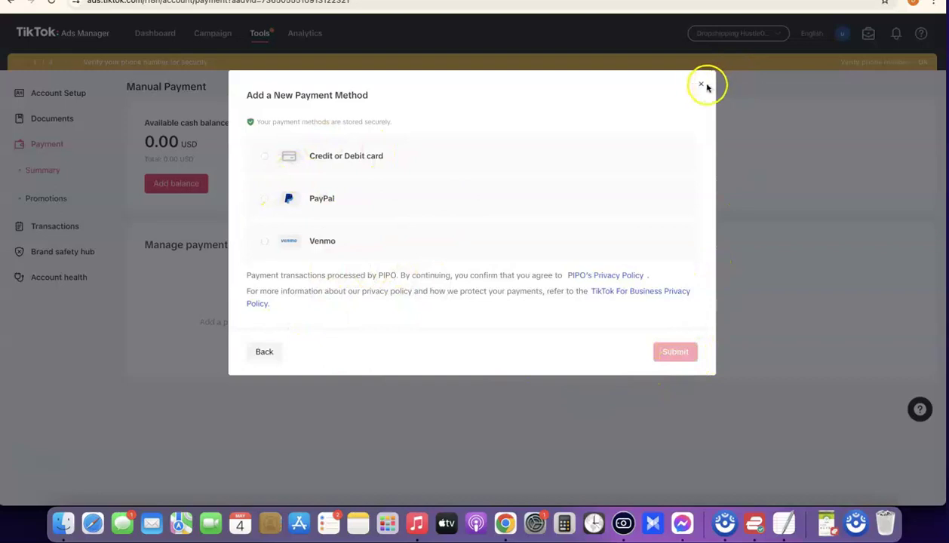
{"action": "left_click", "coordinate": [701, 85]}
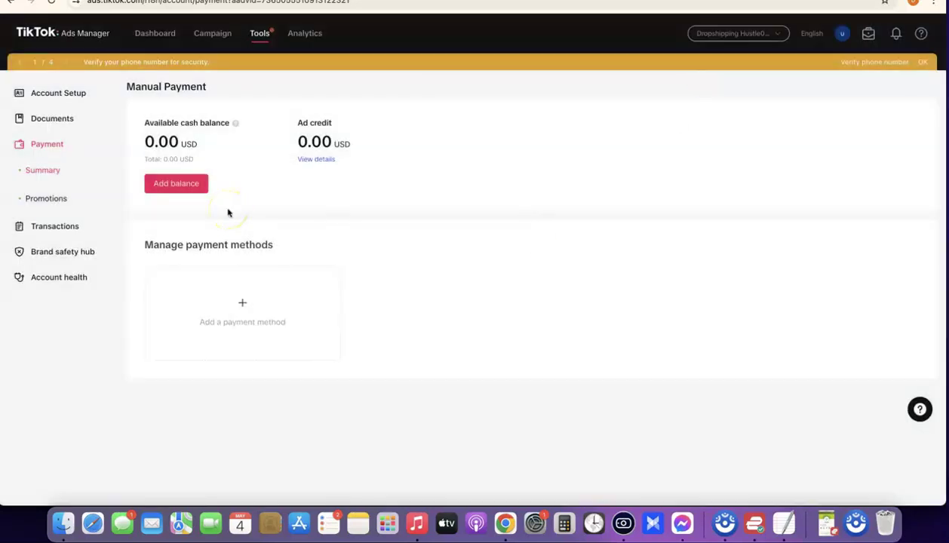
{"action": "left_click", "coordinate": [868, 36]}
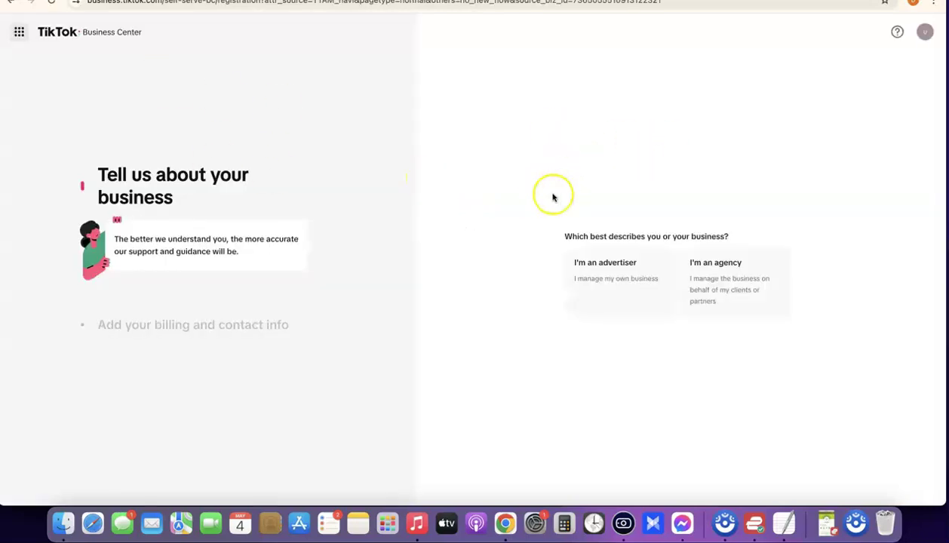
Choose I'm an advertiser and open the Country or region dropdown.
{"action": "left_click", "coordinate": [616, 268]}
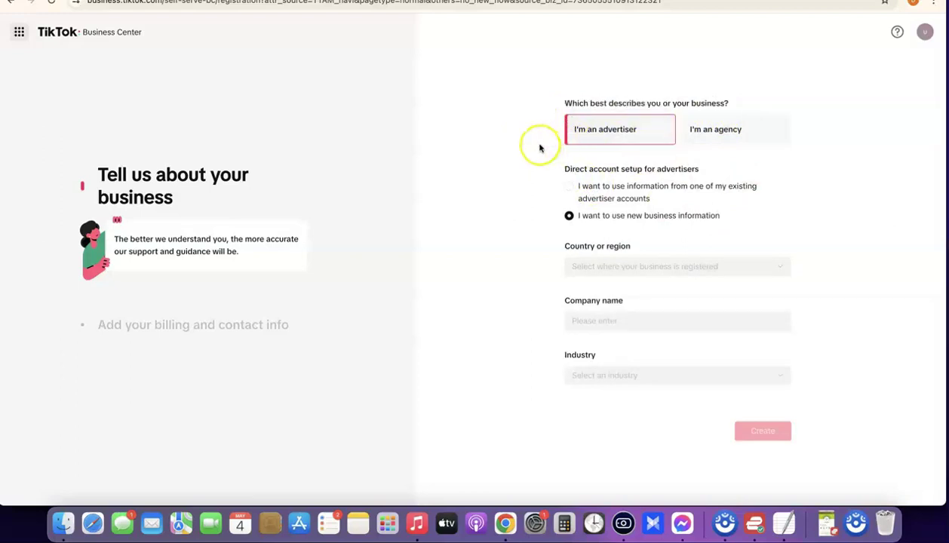
{"action": "left_click", "coordinate": [636, 271]}
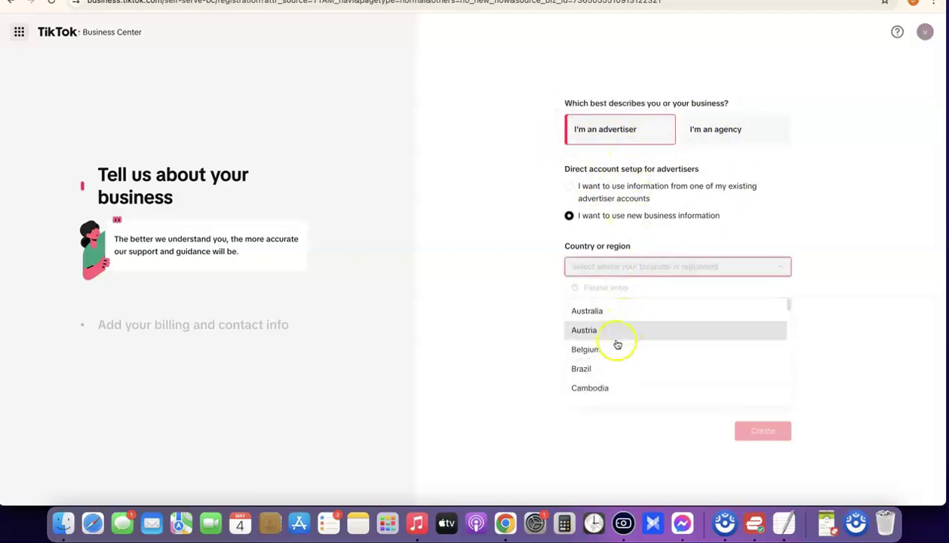
Set the business country to United States and browse the industry list.
{"action": "scroll", "coordinate": [612, 328], "scroll_direction": "down", "scroll_amount": 10}
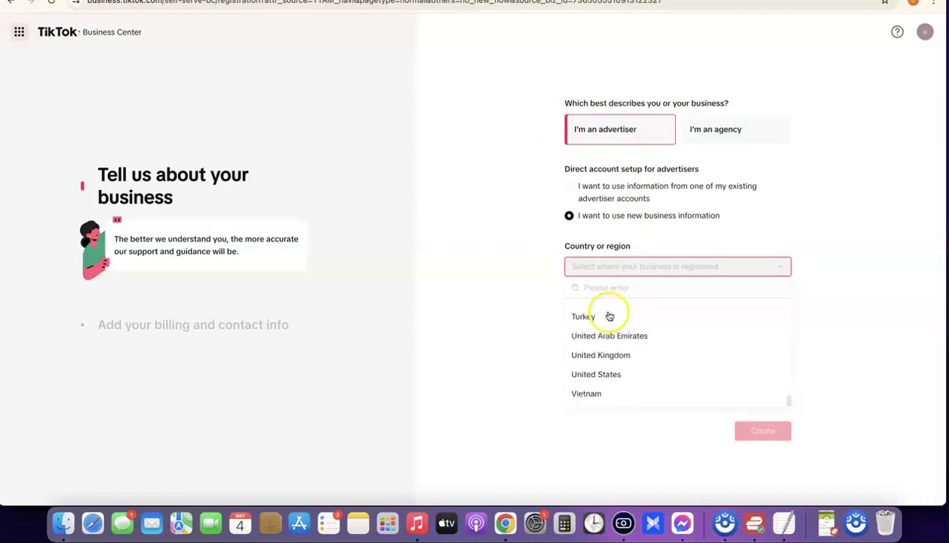
{"action": "left_click", "coordinate": [601, 374]}
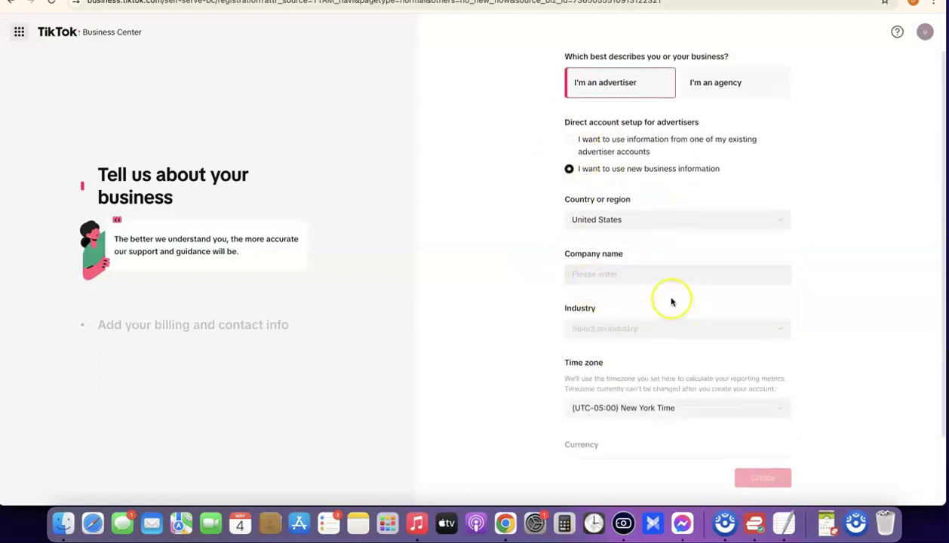
{"action": "left_click", "coordinate": [636, 333]}
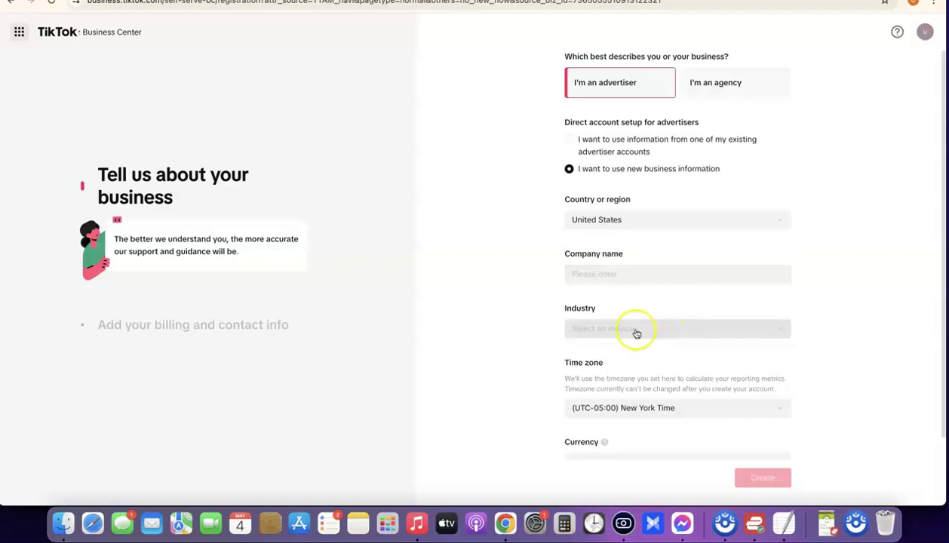
{"action": "scroll", "coordinate": [635, 333], "scroll_direction": "down", "scroll_amount": 1}
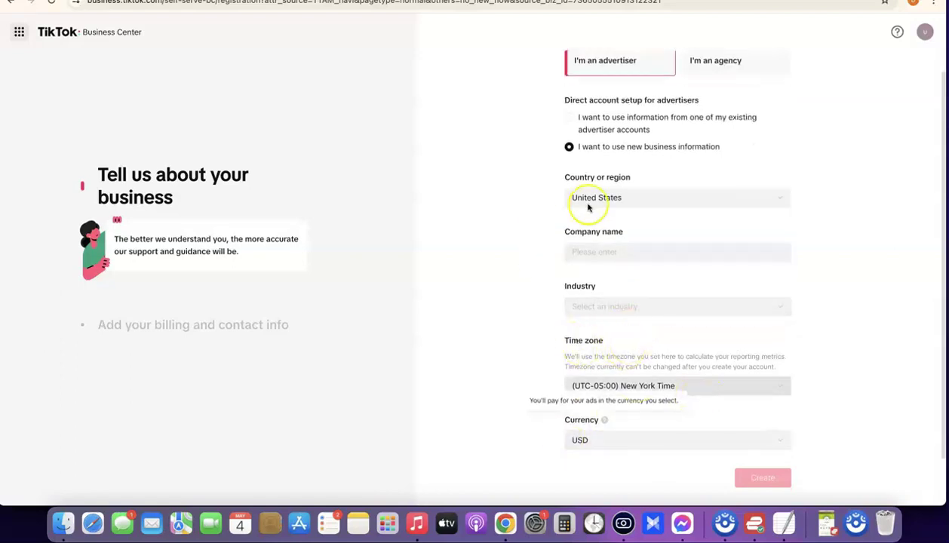
{"action": "scroll", "coordinate": [661, 236], "scroll_direction": "up", "scroll_amount": 1}
{"action": "scroll", "coordinate": [663, 233], "scroll_direction": "down", "scroll_amount": 1}
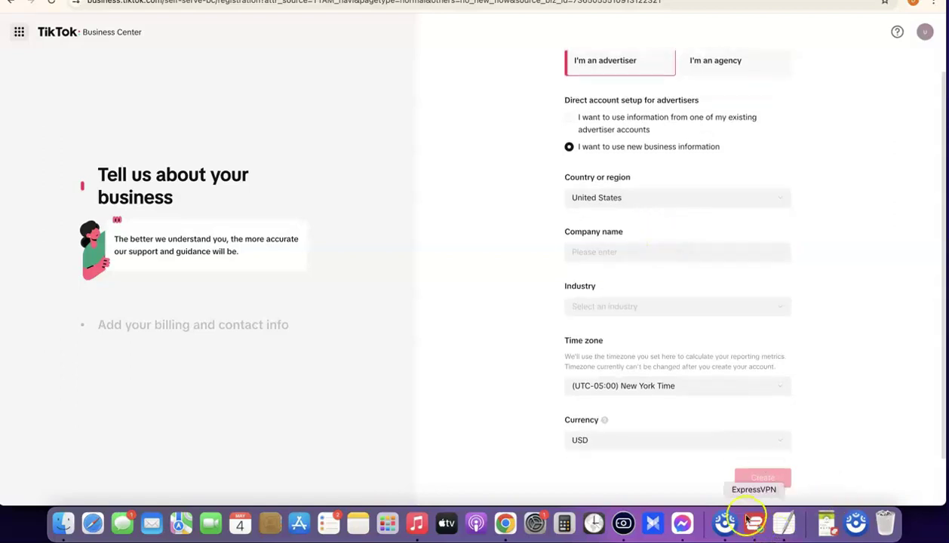
Type Dropshipping Hustle as the company name, correcting a typo.
{"action": "left_click", "coordinate": [592, 254]}
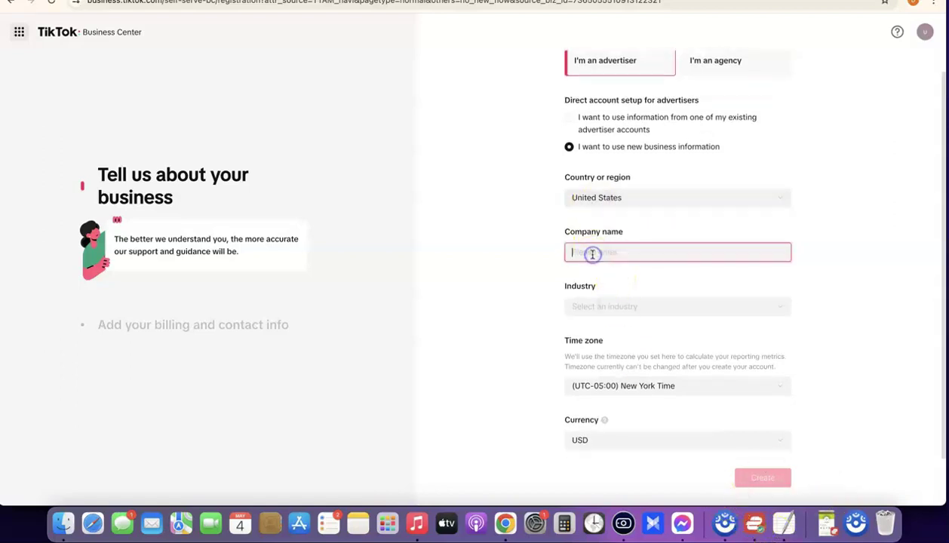
{"action": "type", "text": "DR"}
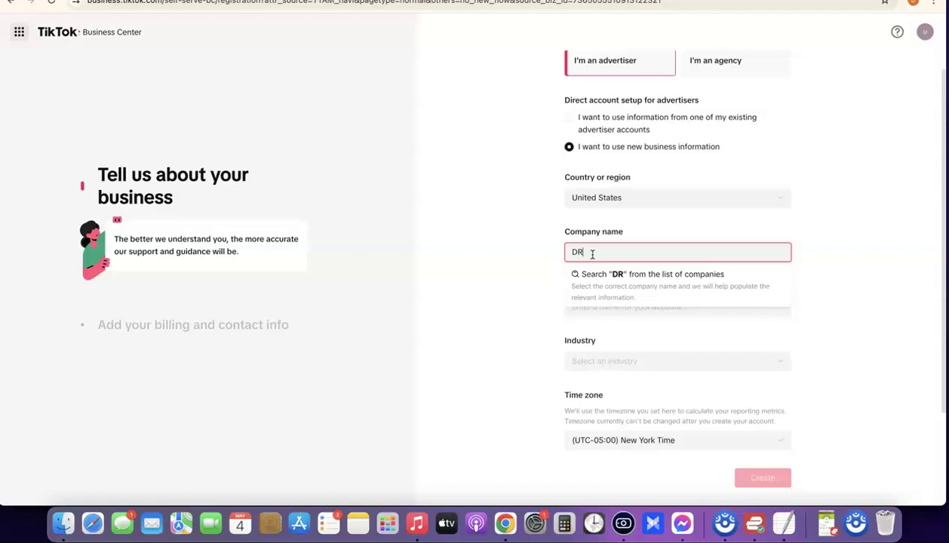
{"action": "key", "text": "BackSpace"}
{"action": "type", "text": "ropshipping Hustle"}
Set the industry to E-commerce > Health & Personal Care and create the Business Center.
{"action": "left_click", "coordinate": [600, 320]}
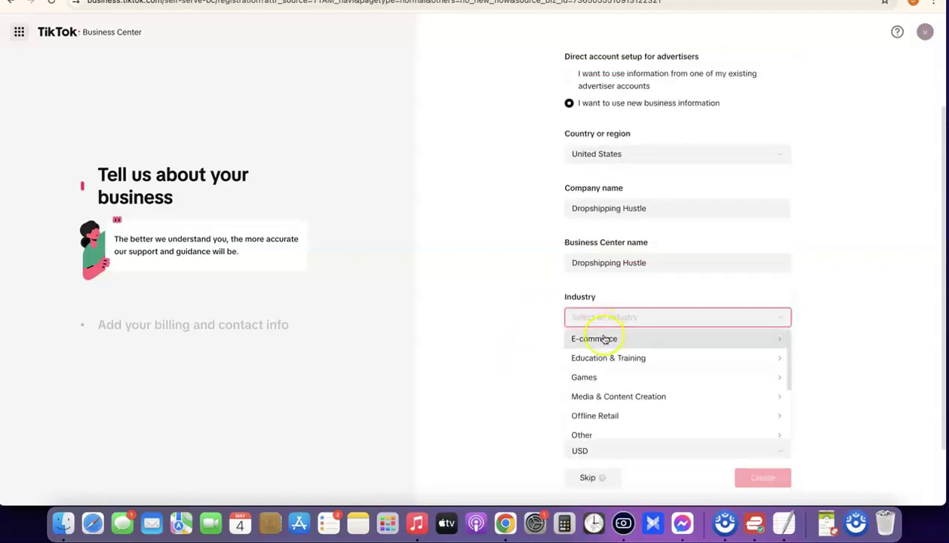
{"action": "left_click", "coordinate": [603, 339]}
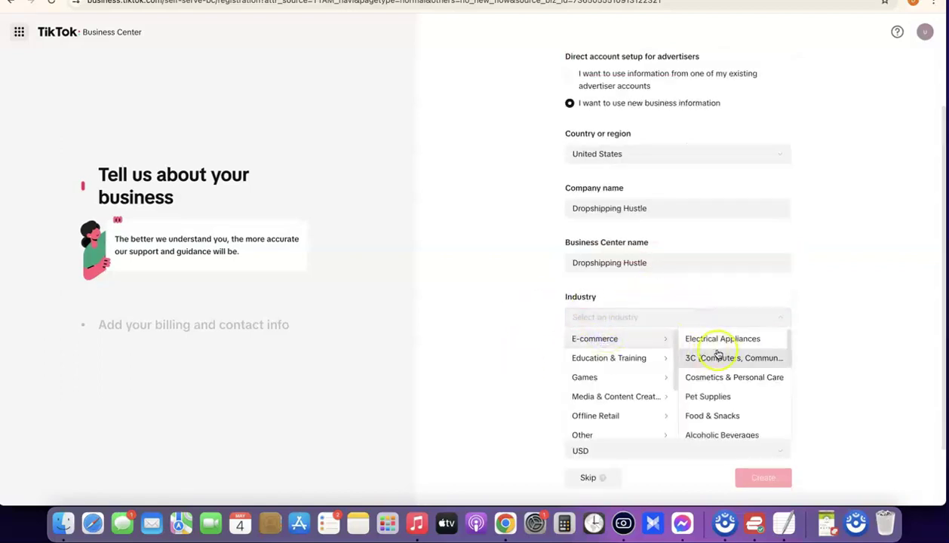
{"action": "scroll", "coordinate": [730, 379], "scroll_direction": "down", "scroll_amount": 5}
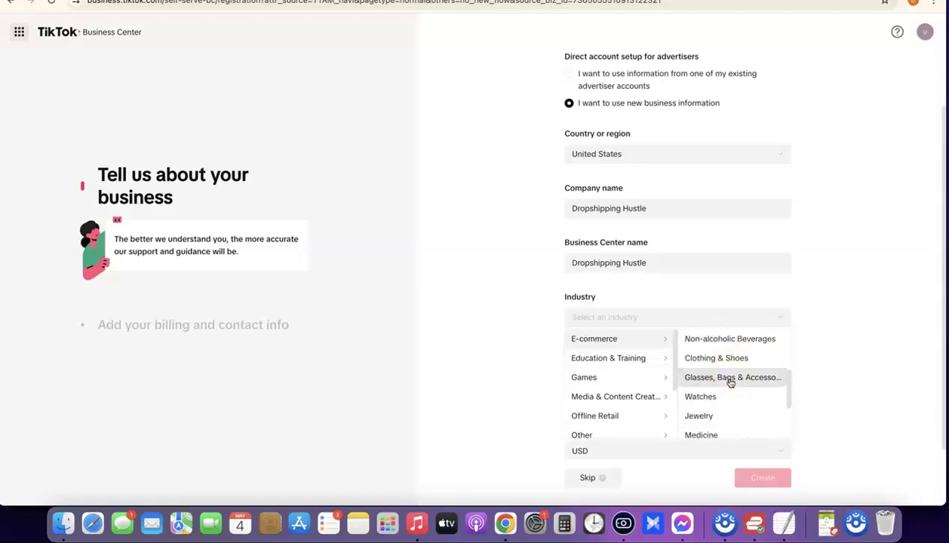
{"action": "scroll", "coordinate": [730, 383], "scroll_direction": "down", "scroll_amount": 3}
{"action": "mouse_move", "coordinate": [729, 381]}
{"action": "left_mouse_down"}
{"action": "mouse_move", "coordinate": [708, 369]}
{"action": "mouse_move", "coordinate": [720, 371]}
{"action": "left_mouse_up"}
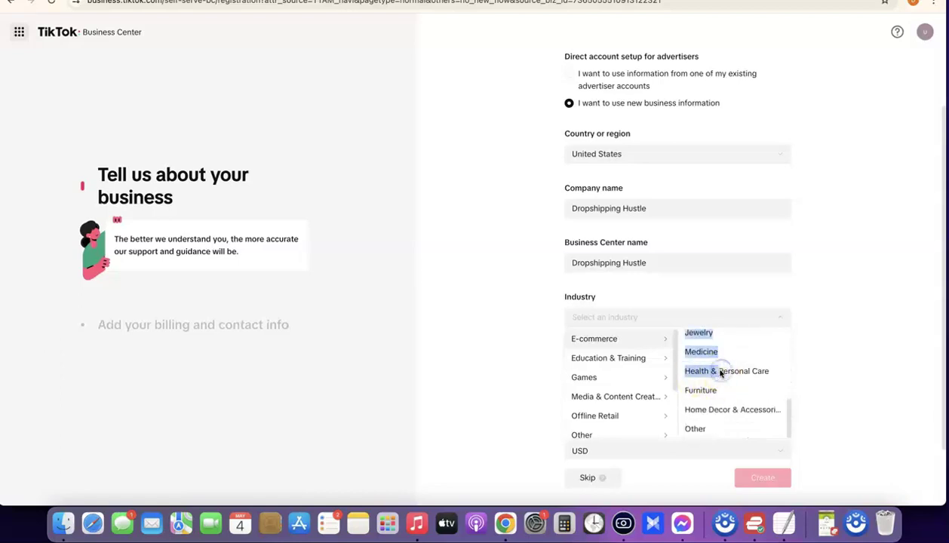
{"action": "left_click", "coordinate": [741, 377]}
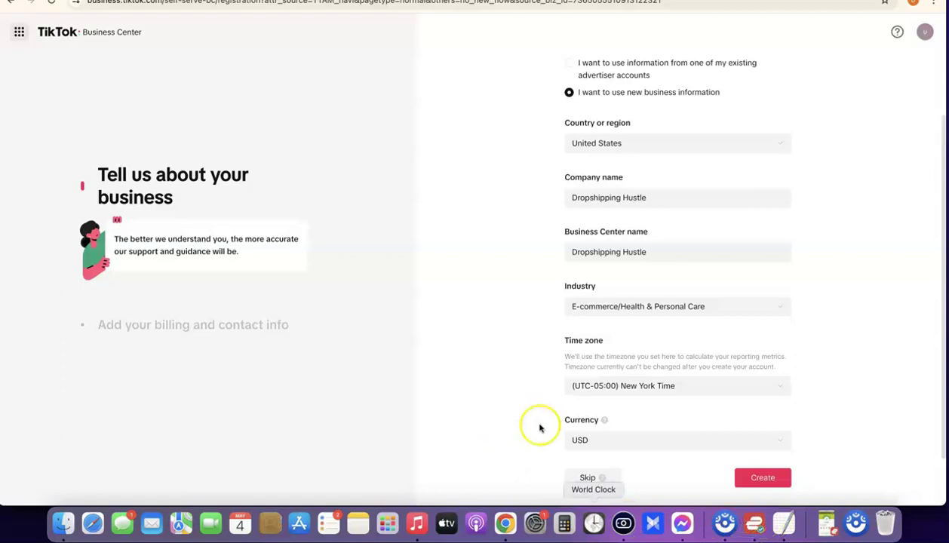
{"action": "left_click", "coordinate": [770, 477]}
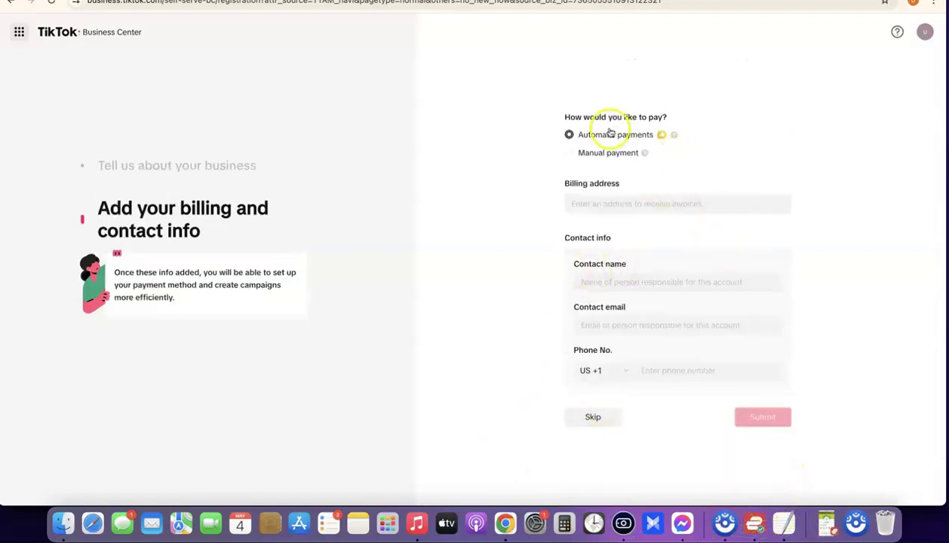
Keep Automatic payments after checking the manual option, and expand Billing address into State, Street and Zip fields.
{"action": "mouse_move", "coordinate": [675, 142]}
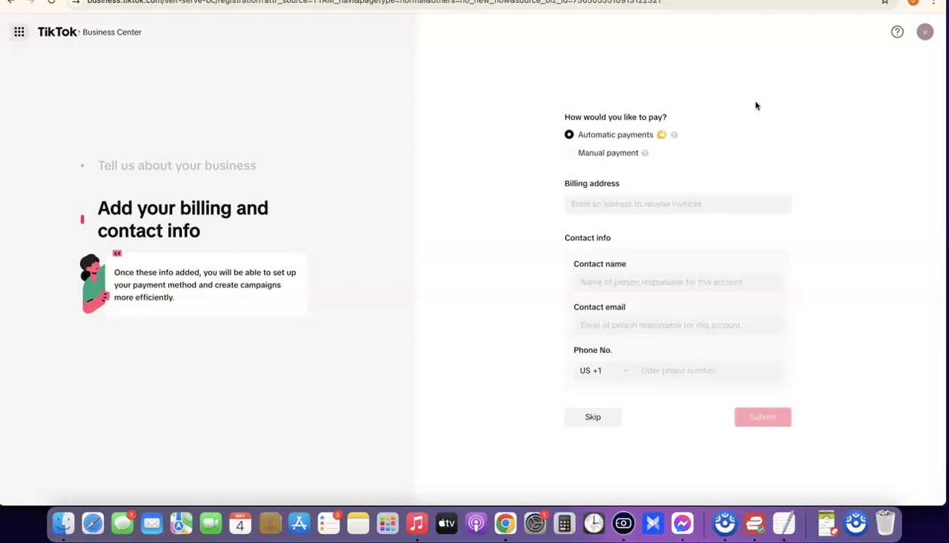
{"action": "left_click", "coordinate": [733, 132]}
{"action": "left_click", "coordinate": [635, 153]}
{"action": "left_click", "coordinate": [618, 205]}
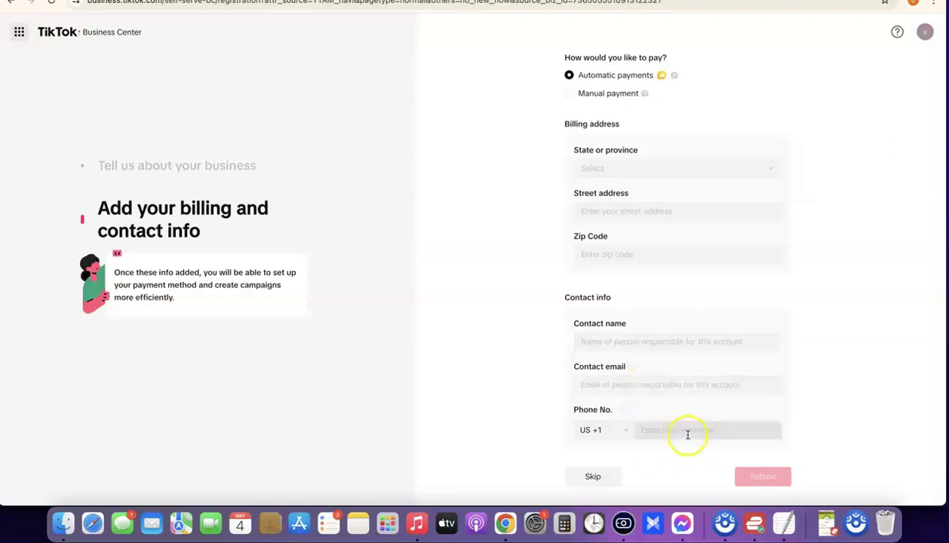
Set the billing state to Wyoming.
{"action": "left_click", "coordinate": [659, 168]}
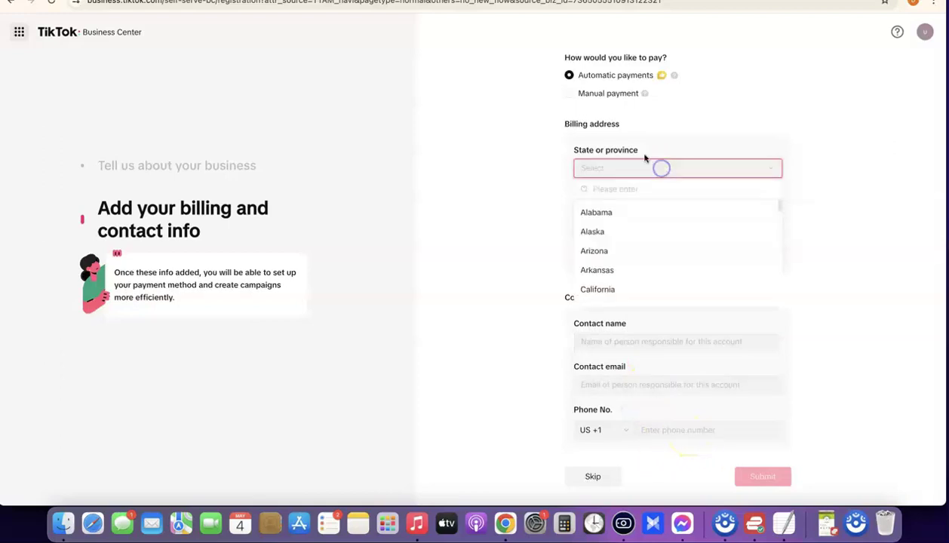
{"action": "scroll", "coordinate": [624, 236], "scroll_direction": "down", "scroll_amount": 3}
{"action": "scroll", "coordinate": [623, 236], "scroll_direction": "down", "scroll_amount": 10}
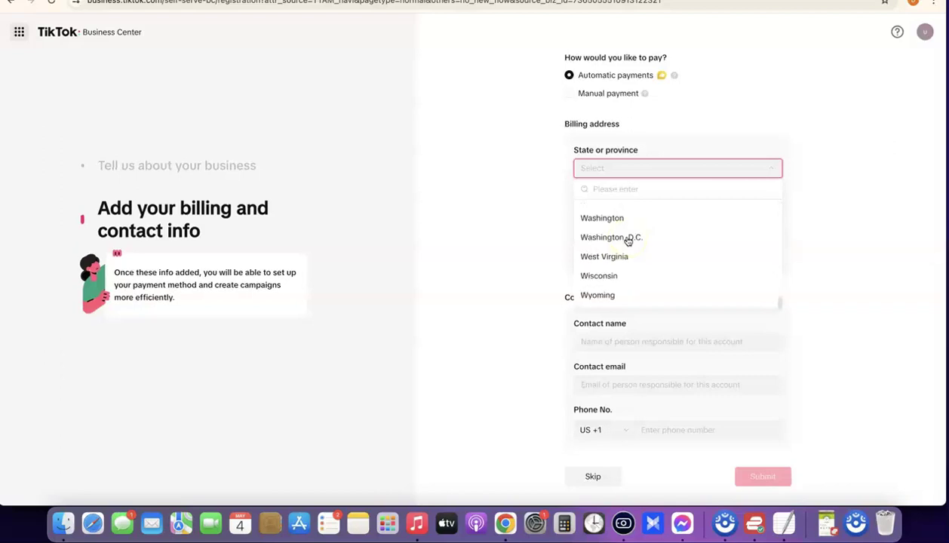
{"action": "left_click", "coordinate": [590, 293]}
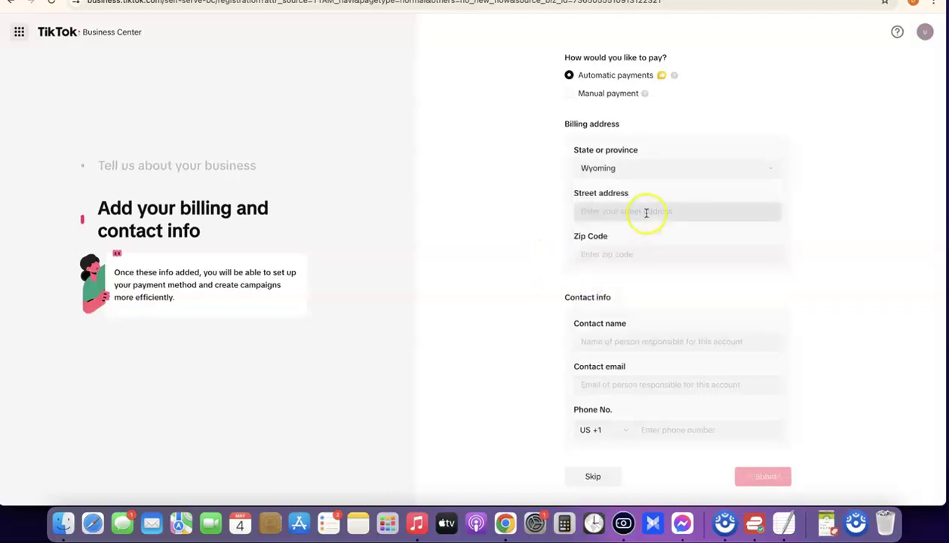
Fill in the street address and zip code from the notes, add the contact details, and submit.
{"action": "left_click", "coordinate": [784, 522]}
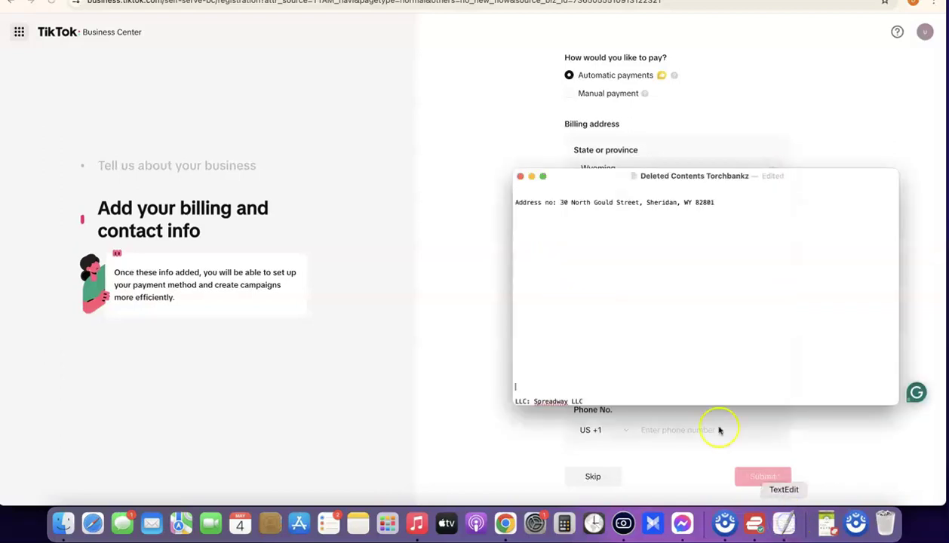
{"action": "key", "text": "super+Tab"}
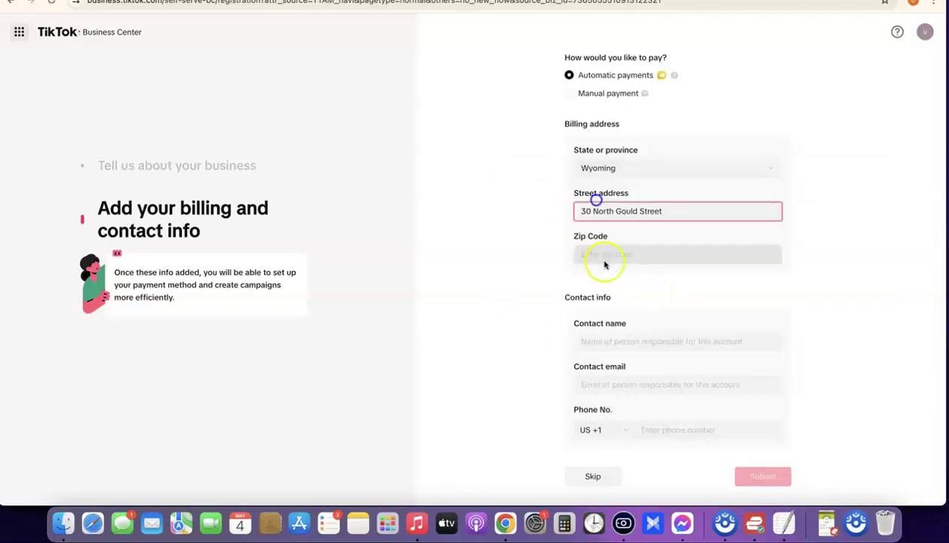
{"action": "left_click", "coordinate": [617, 257]}
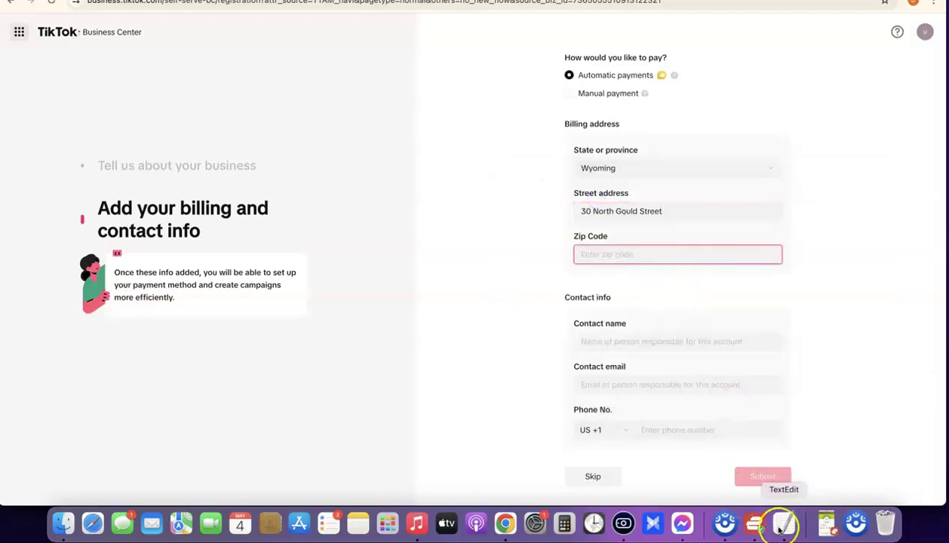
{"action": "type", "text": "82801"}
{"action": "left_click", "coordinate": [507, 217]}
{"action": "left_click", "coordinate": [607, 323]}
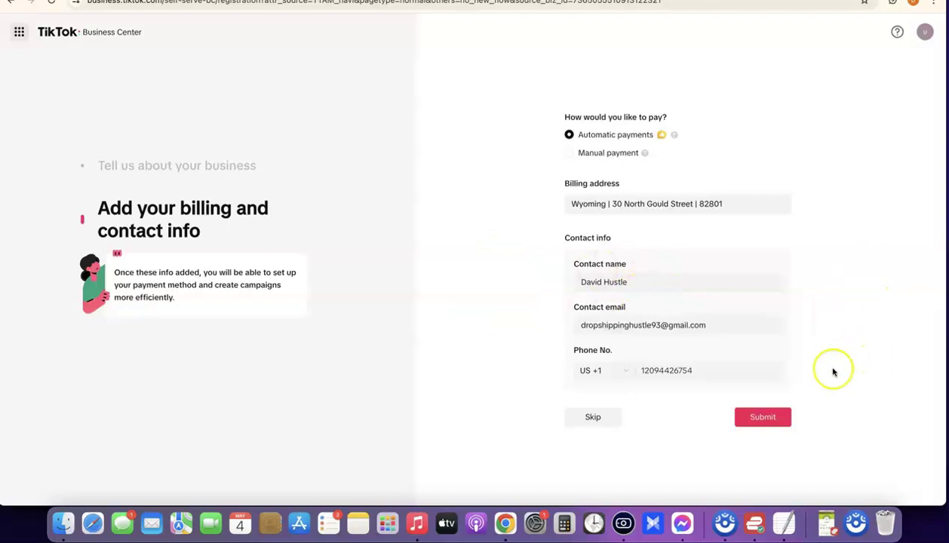
{"action": "left_click", "coordinate": [766, 417]}
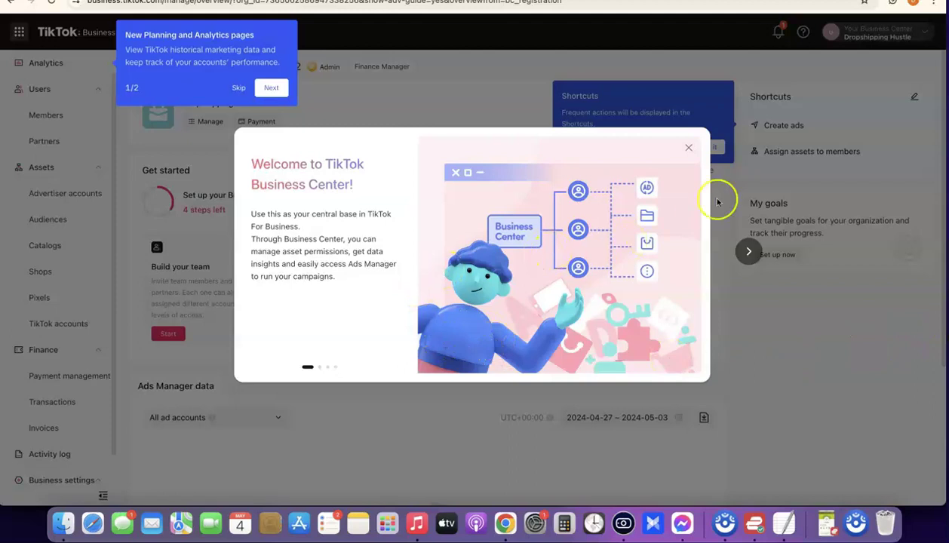
Dismiss the Welcome dialog, Shortcuts tip and planning-and-analytics tour to reveal the 0.00 USD overview.
{"action": "left_click", "coordinate": [687, 147]}
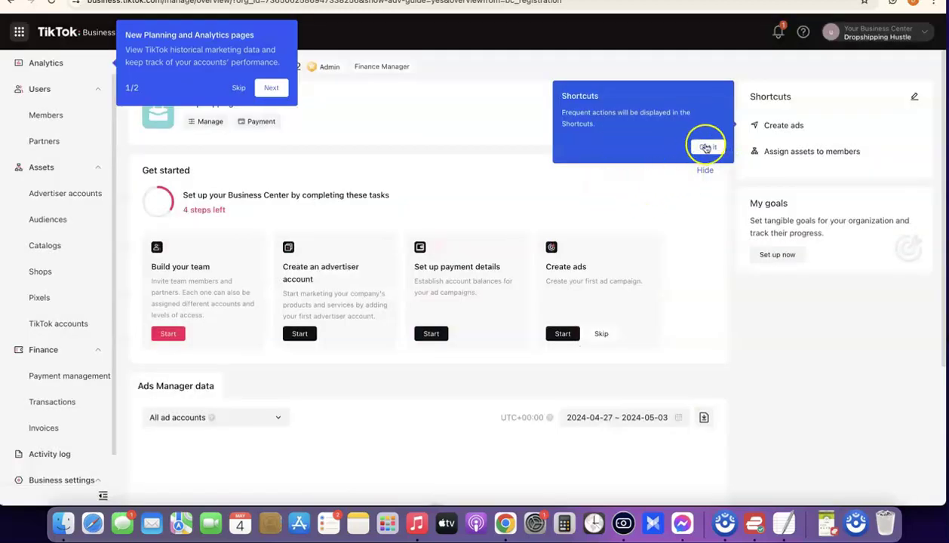
{"action": "left_click", "coordinate": [706, 147]}
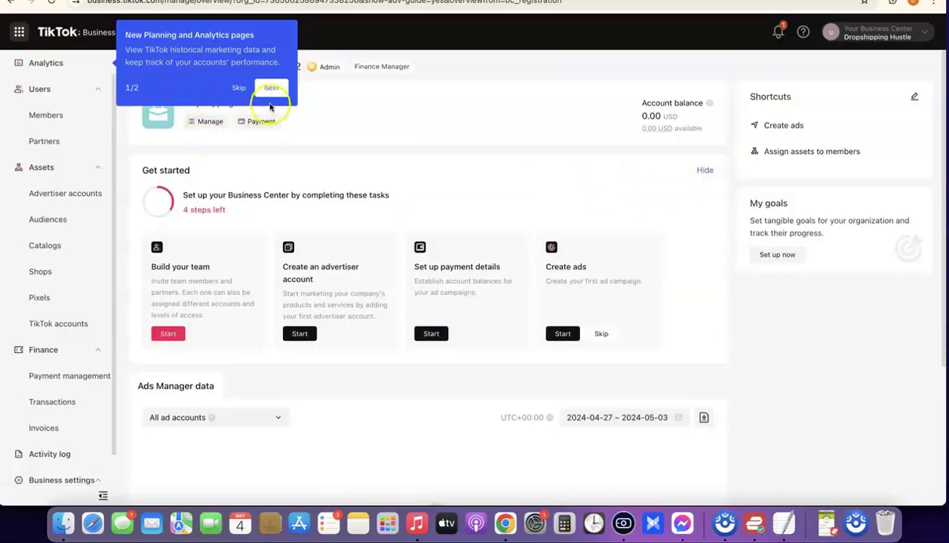
{"action": "left_click", "coordinate": [241, 89]}
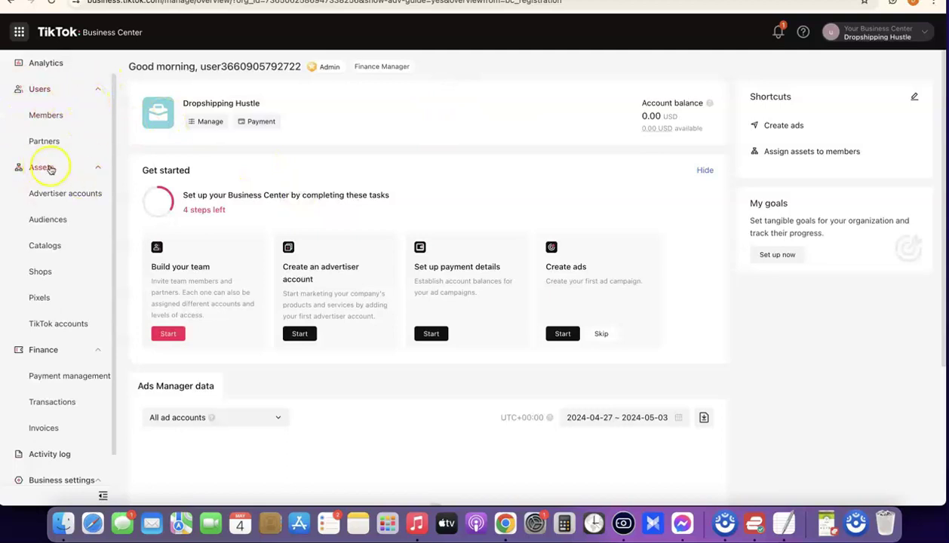
{"action": "scroll", "coordinate": [30, 317], "scroll_direction": "down", "scroll_amount": 3}
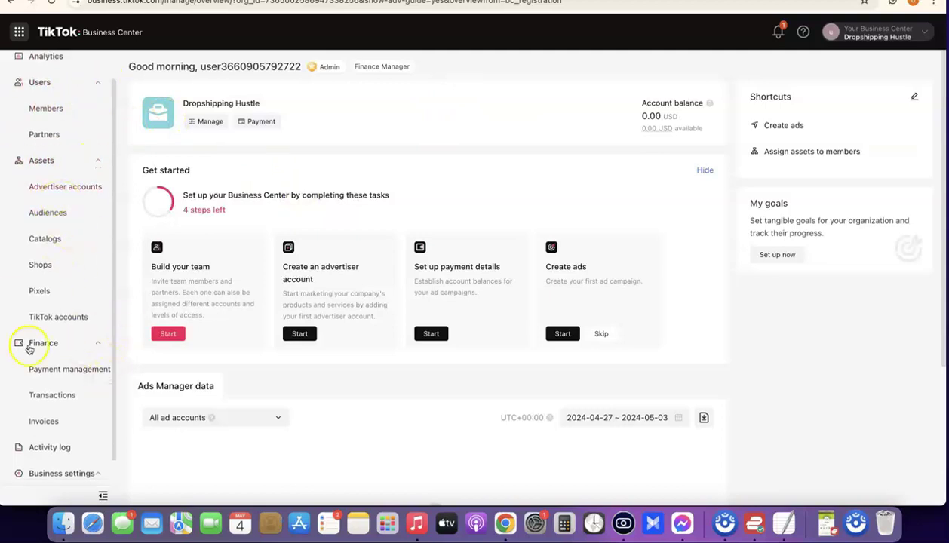